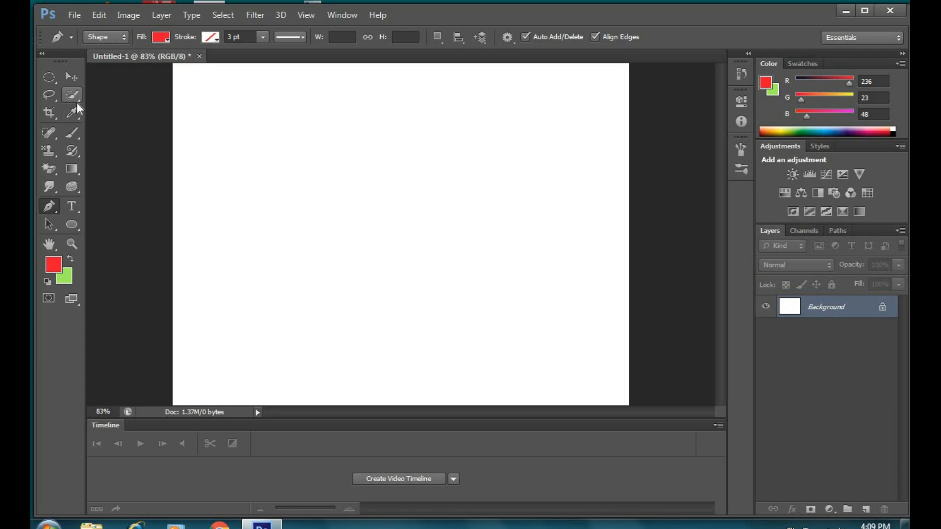
Step: With the Pen Tool, draw a closed six-cornered red shape on the left half of the canvas
right_click(55, 214)
click(113, 203)
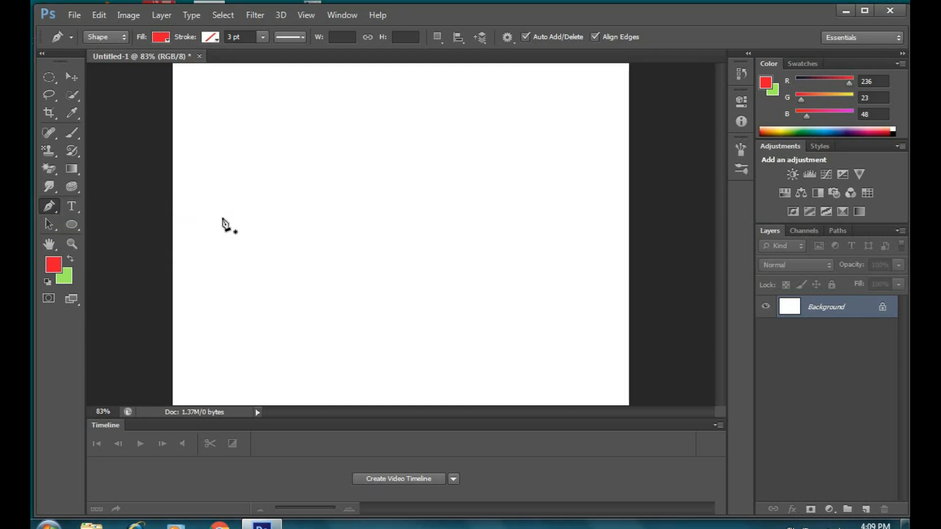
click(214, 224)
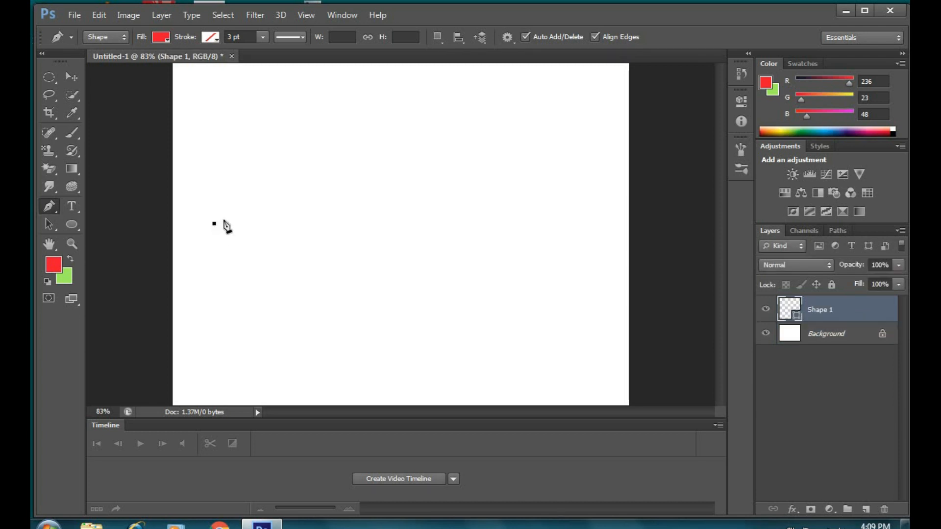
click(359, 139)
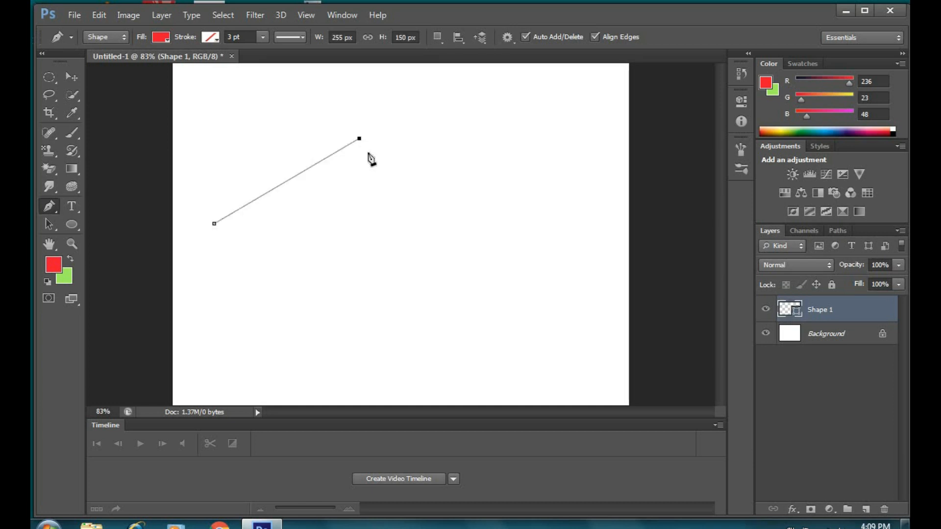
click(421, 239)
click(372, 281)
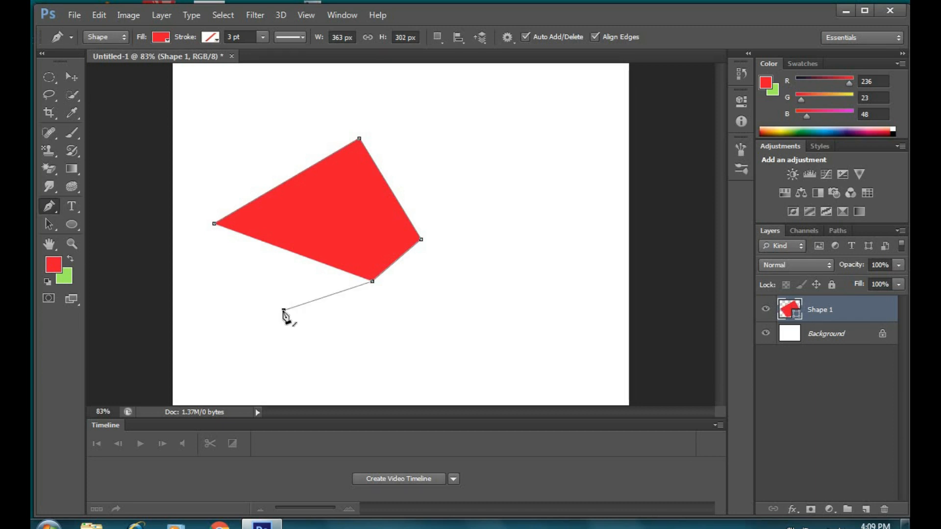
click(284, 311)
click(227, 273)
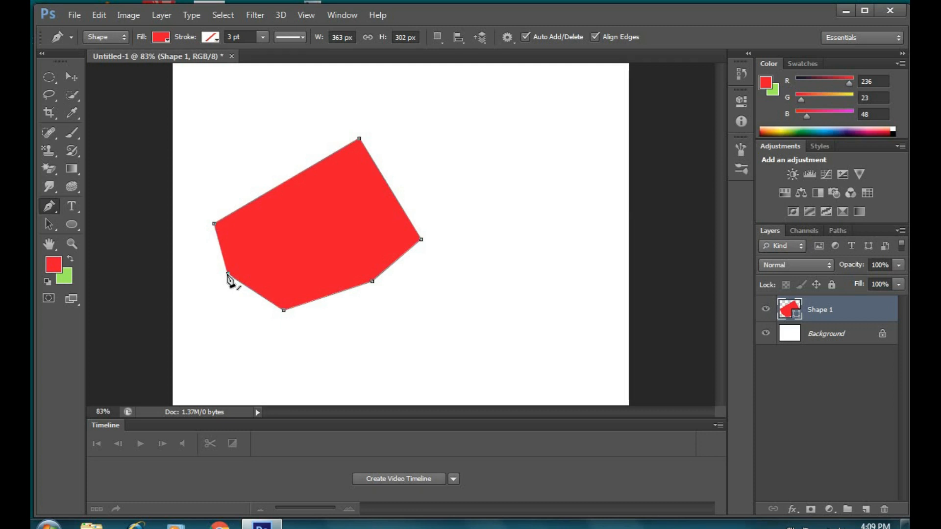
click(214, 225)
Step: Draw a closed five-pointed red star right of the polygon and commit it
click(570, 299)
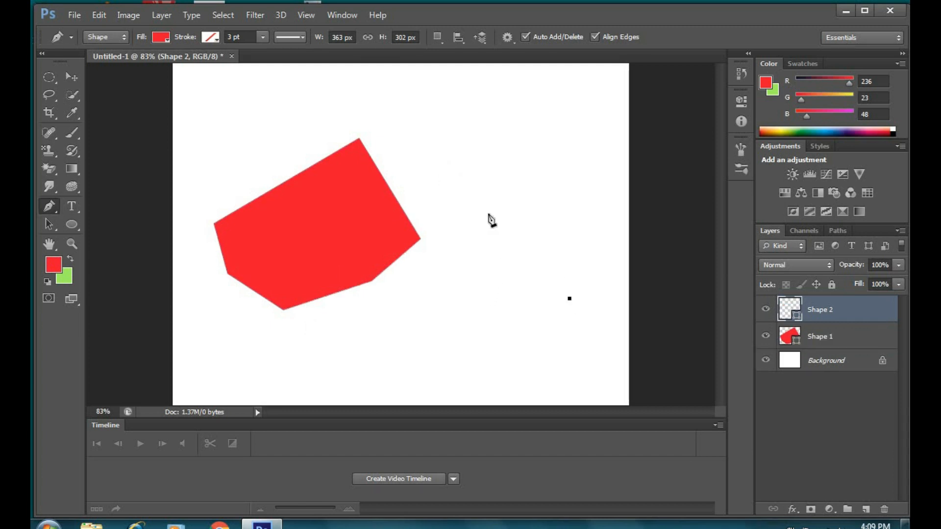
click(480, 201)
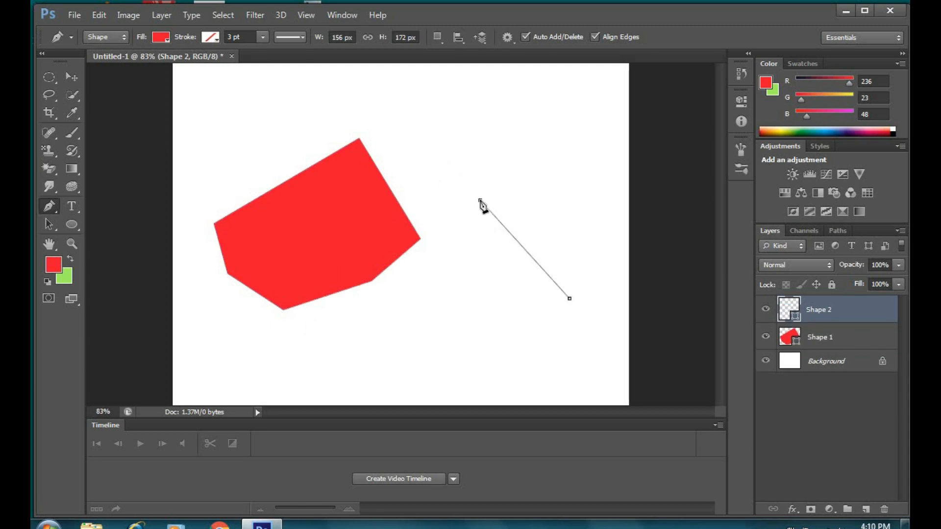
click(615, 240)
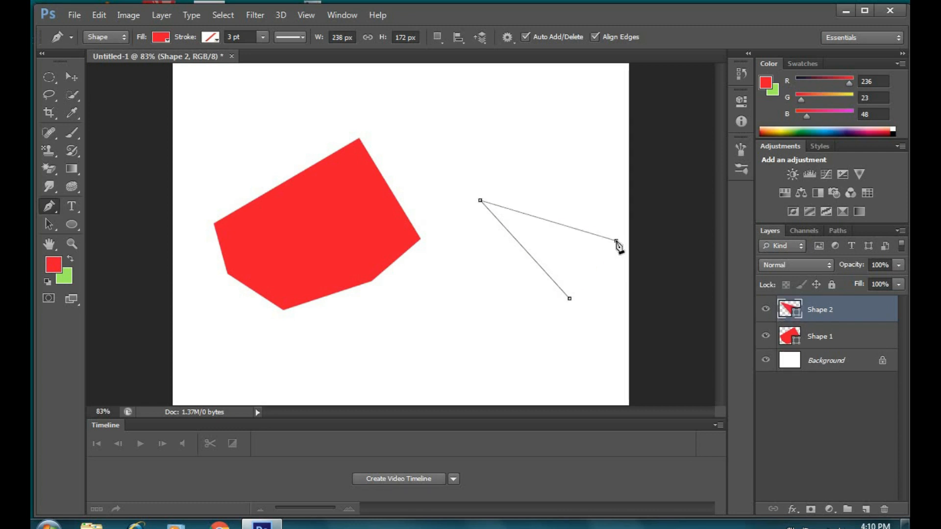
click(479, 286)
click(554, 169)
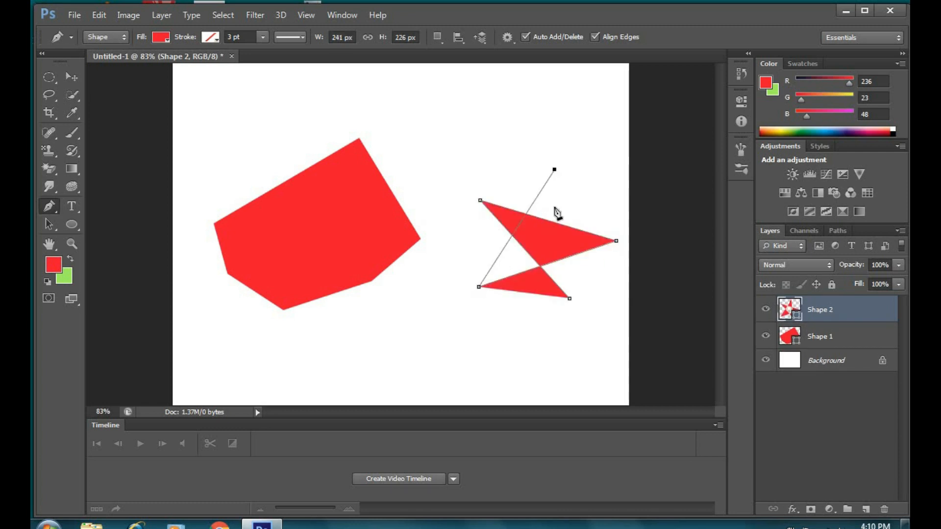
click(569, 298)
key(Return)
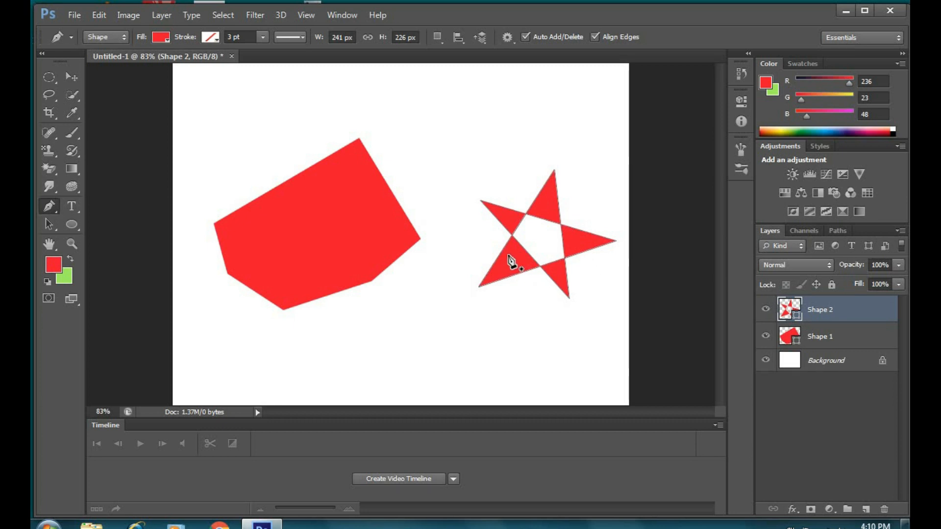
Step: Draw a closed, curved red hook shape near the bottom, then start a new shape at the top
click(313, 348)
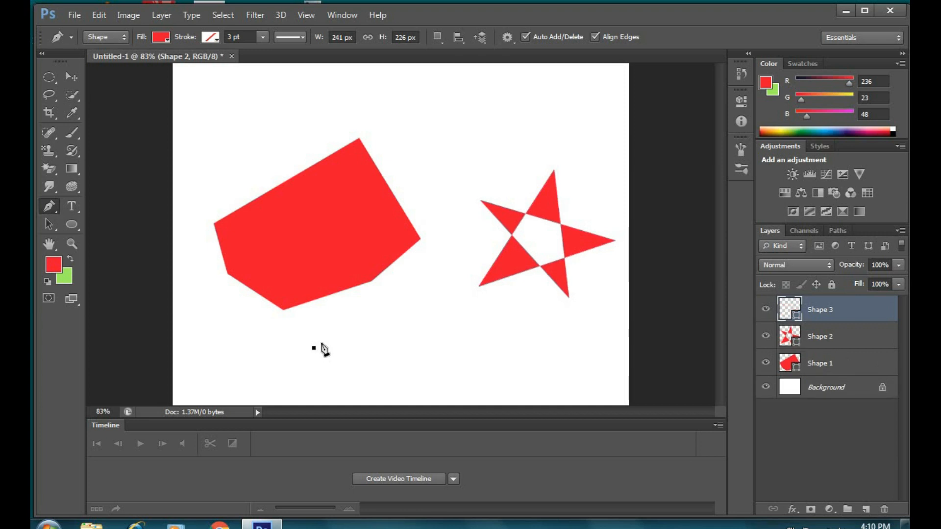
click(445, 351)
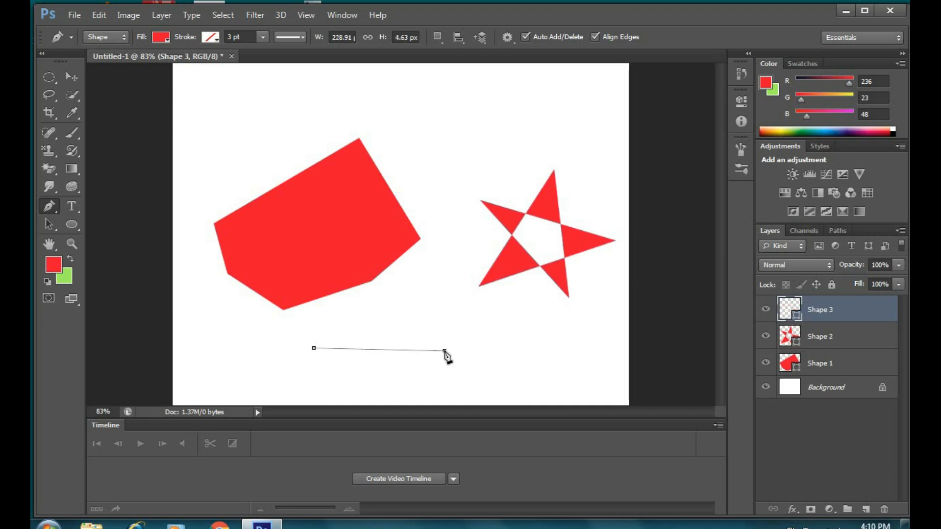
drag(444, 351, 500, 421)
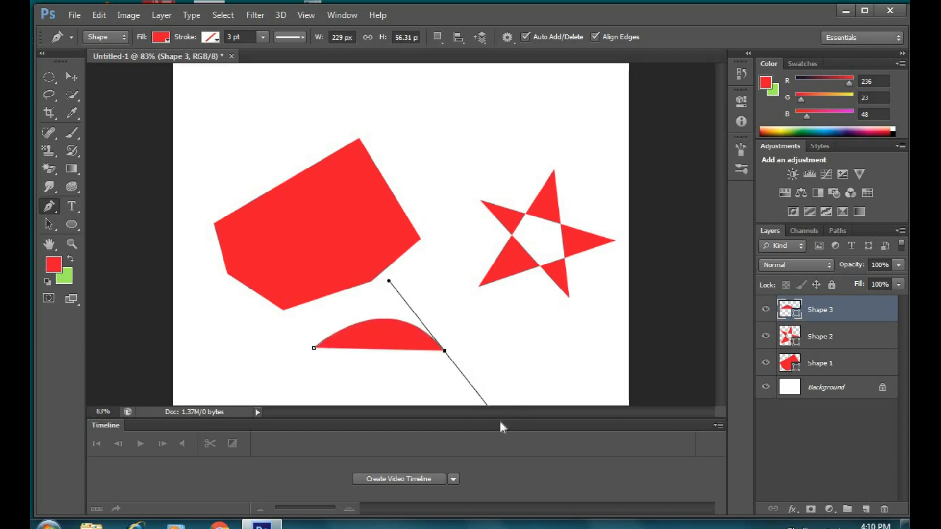
click(416, 392)
drag(416, 393, 429, 379)
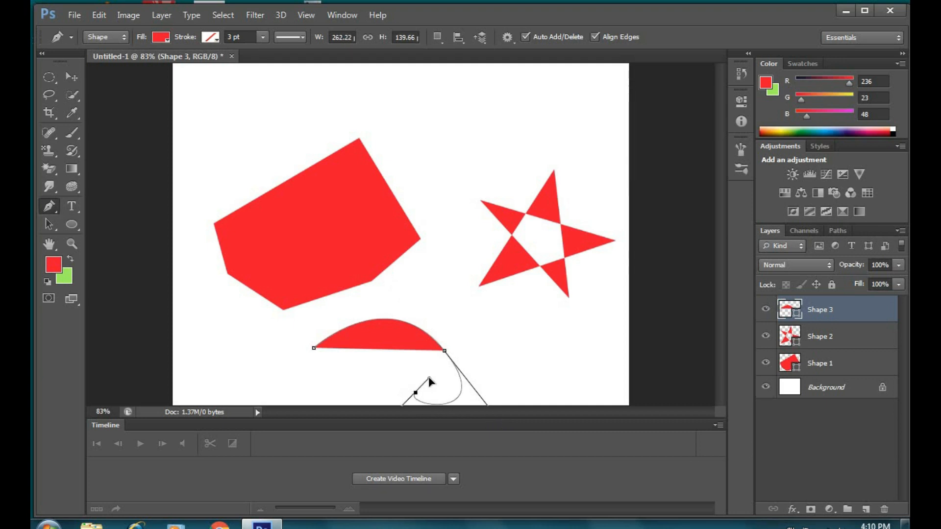
click(307, 353)
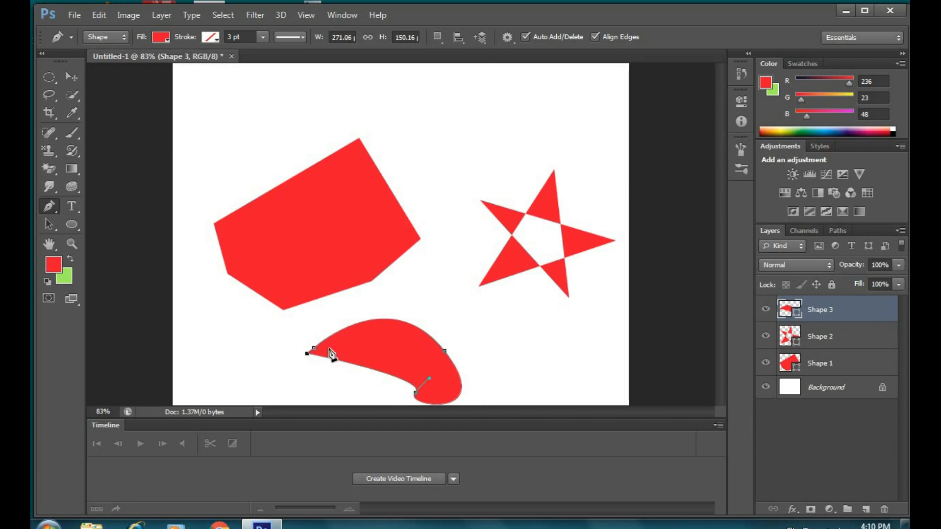
click(314, 349)
click(257, 107)
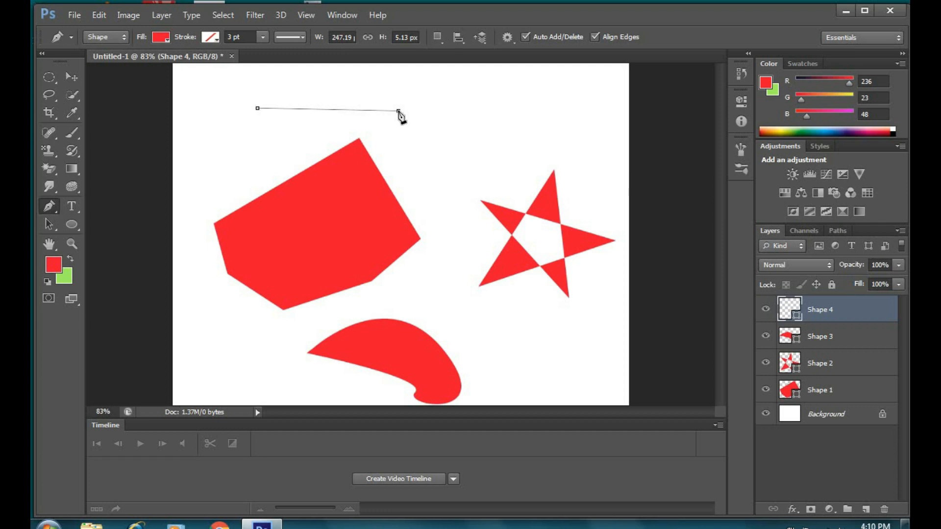
Step: Arch the top edge, add a lower corner and close the red dome shape
drag(398, 111, 469, 198)
click(313, 143)
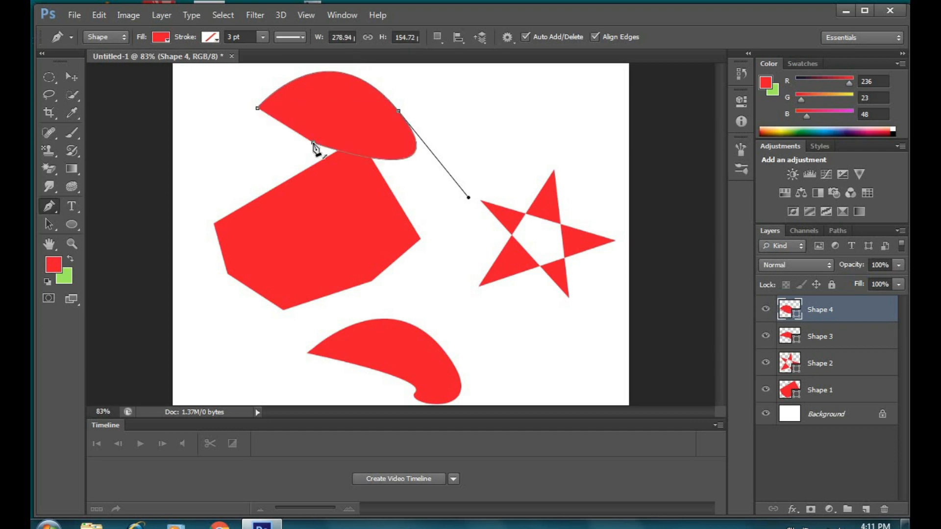
click(258, 110)
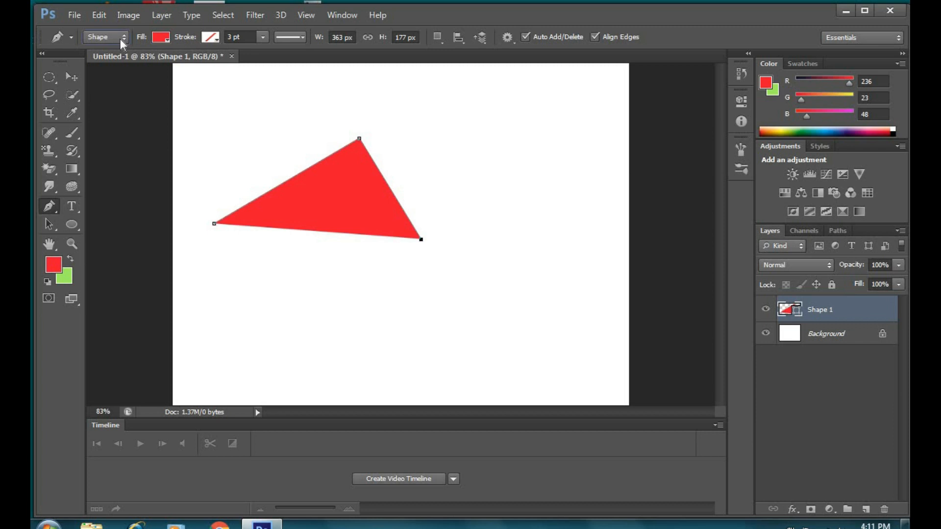
Step: Switch the pen to Path mode and trace an inner path along the triangle's left, top and right edges
click(121, 39)
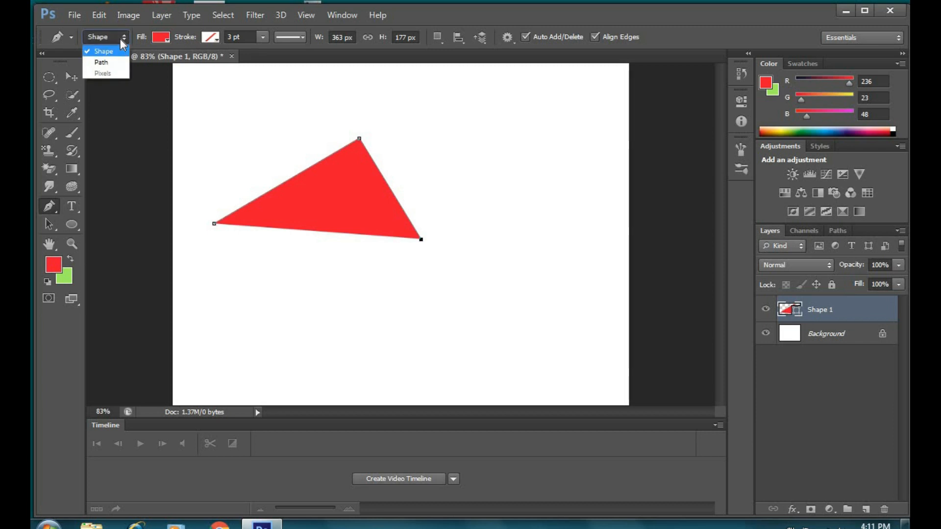
click(109, 62)
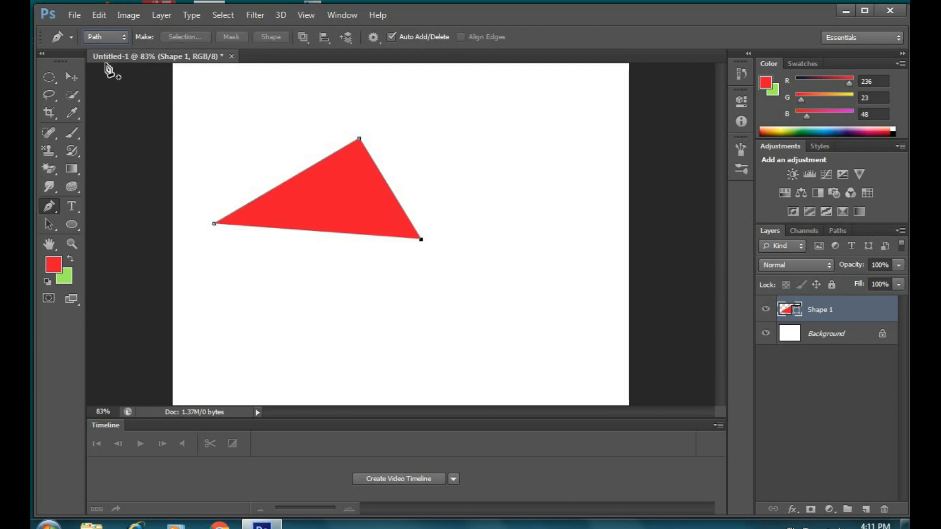
click(259, 186)
click(329, 146)
click(359, 133)
click(382, 144)
click(415, 201)
click(435, 249)
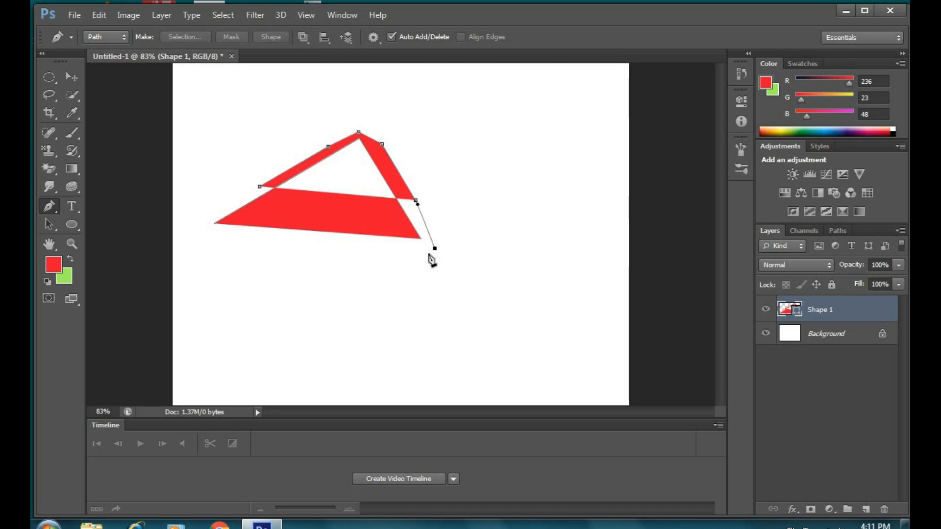
Step: Continue the inner path along the bottom and left tip, closing it to hollow the triangle
click(392, 254)
click(313, 252)
click(253, 248)
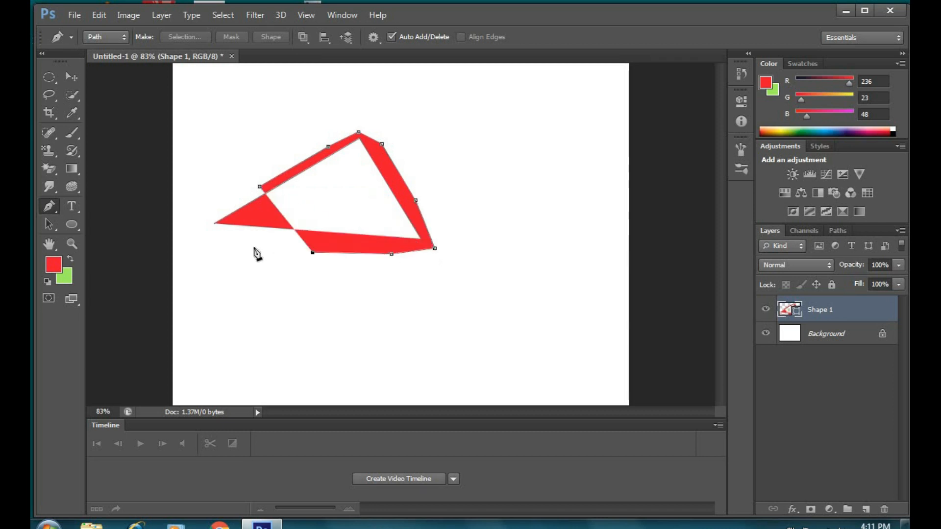
click(206, 237)
click(195, 215)
click(259, 187)
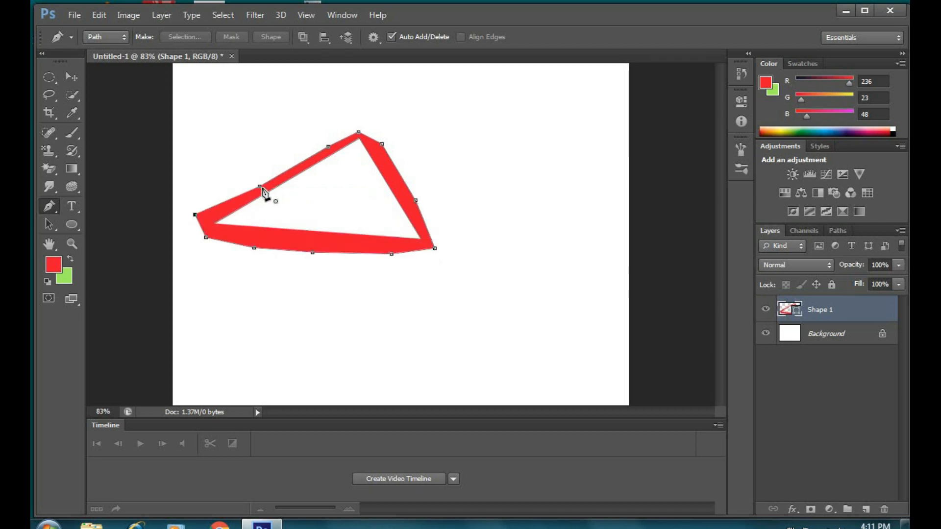
click(261, 187)
Step: Turn the triangle outline path into a selection with no feather
right_click(240, 199)
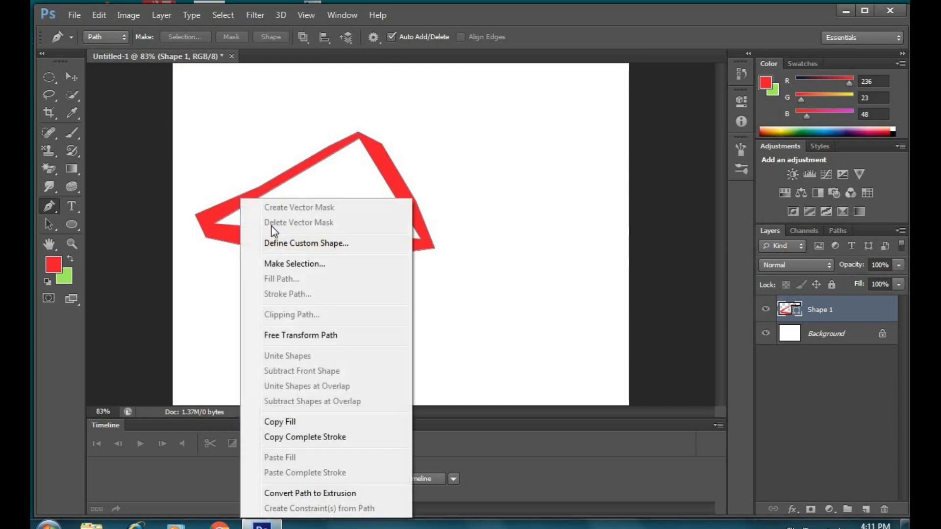
click(309, 264)
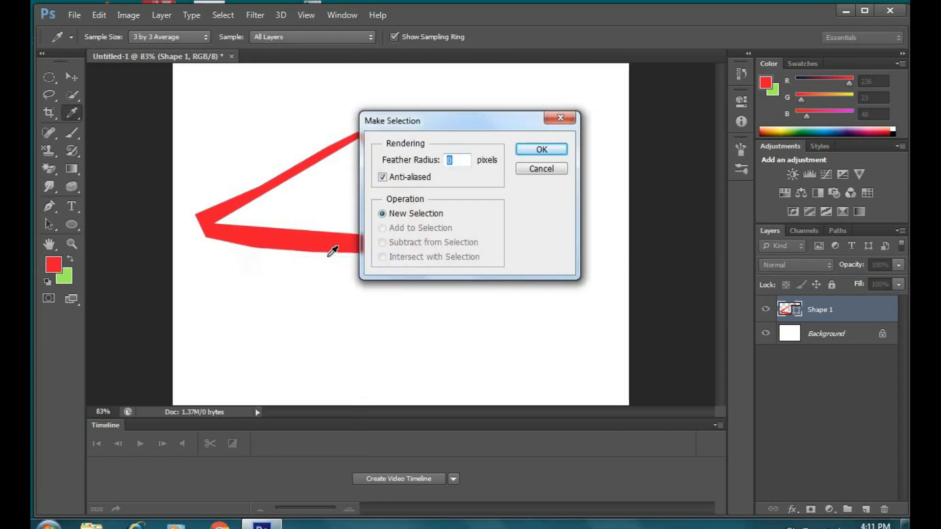
click(549, 153)
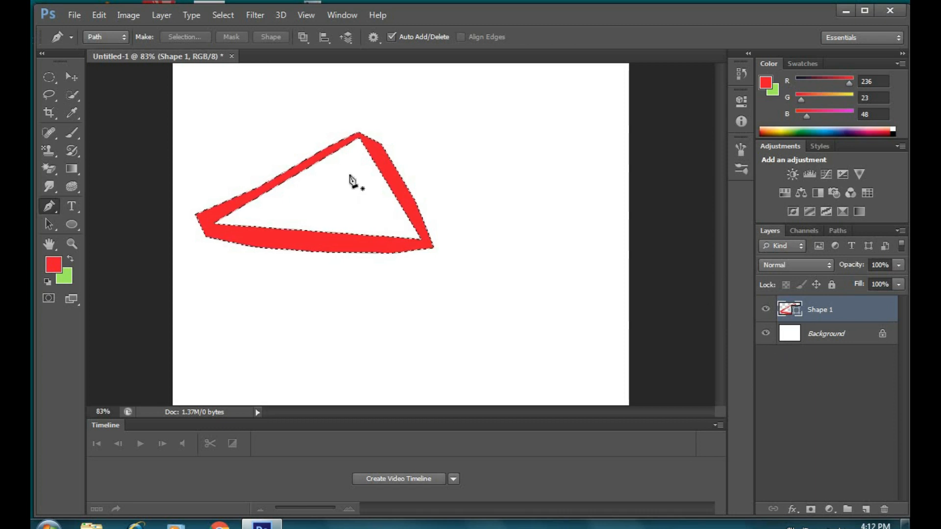
Step: Copy the selection to a Shape 1 copy layer, check it by toggling layer visibility, then delete it
key(ctrl+j)
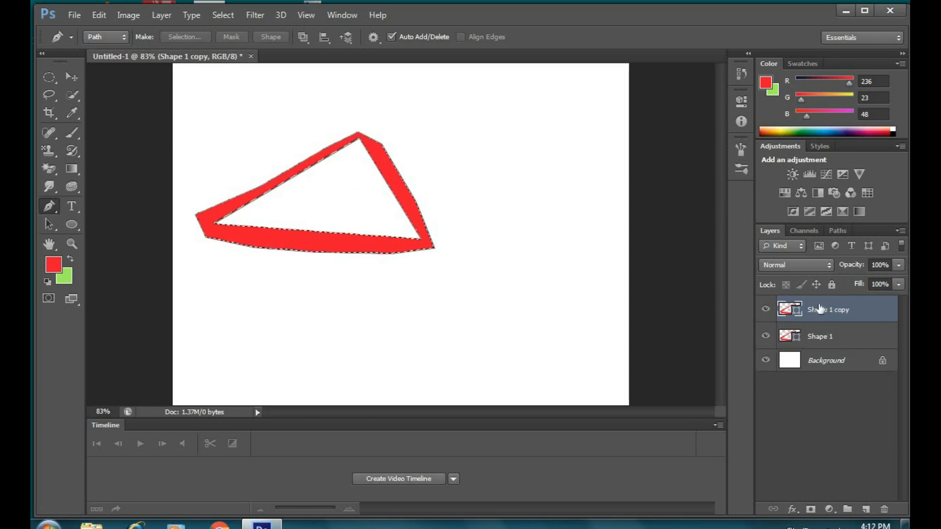
click(766, 336)
click(765, 360)
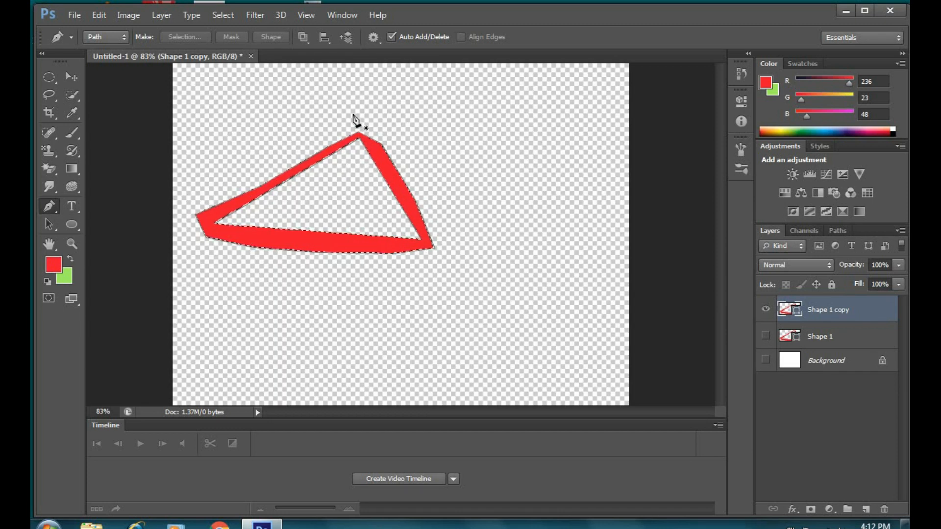
click(765, 336)
click(766, 360)
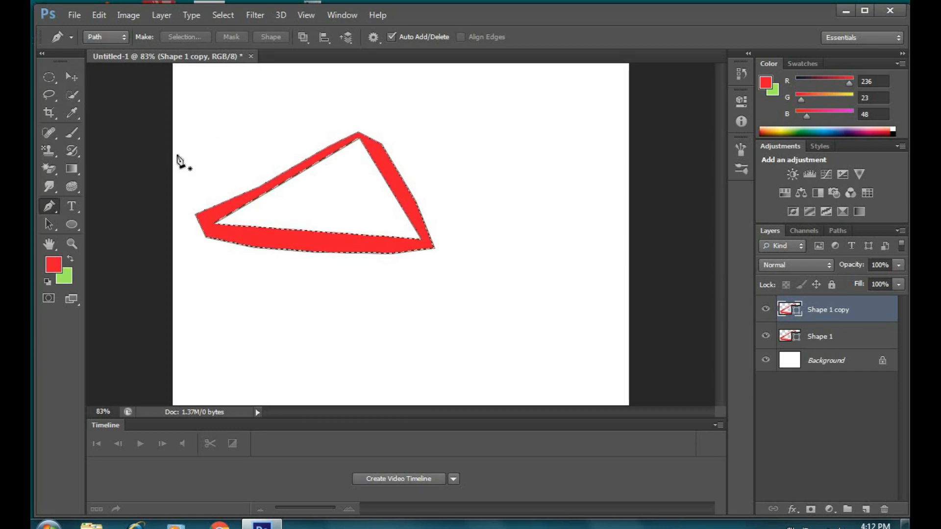
key(Delete)
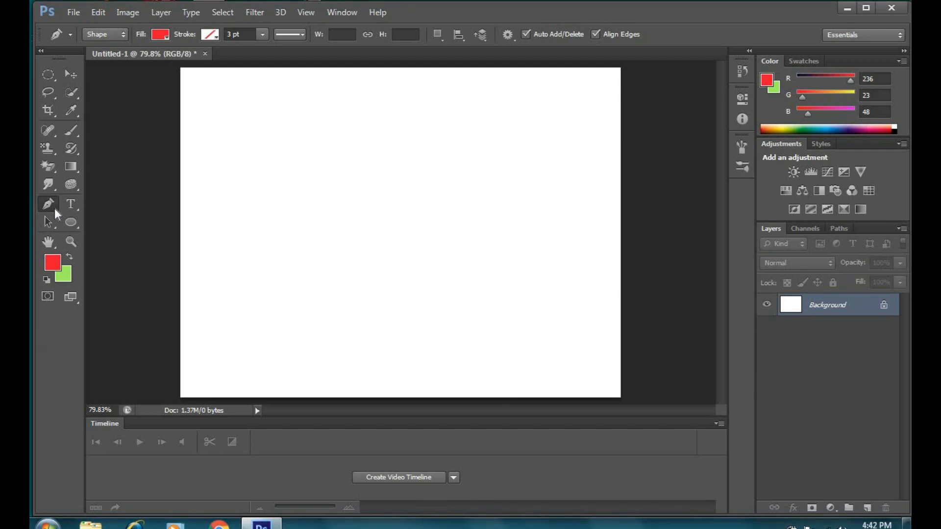
Step: Start a new red shape with a curved segment using the Pen Tool, then undo it
right_click(56, 211)
click(90, 201)
click(255, 220)
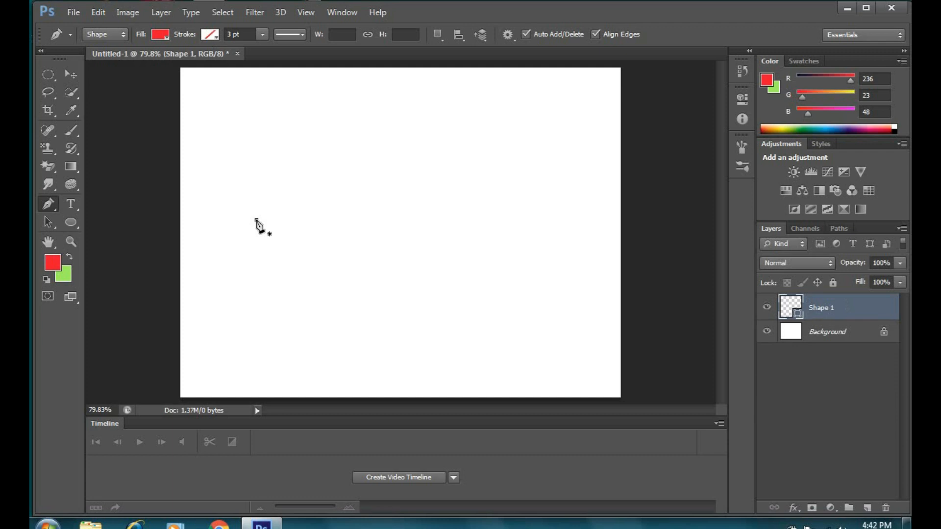
click(434, 217)
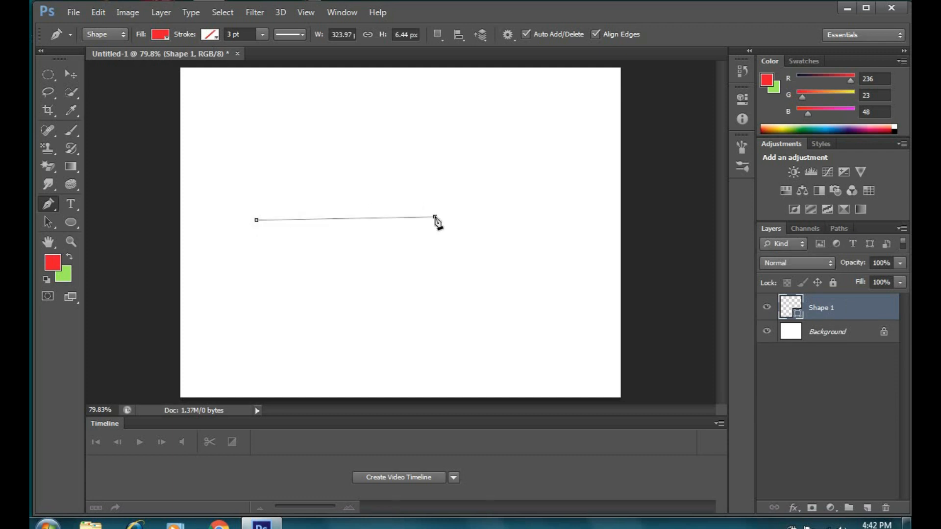
drag(434, 217, 521, 302)
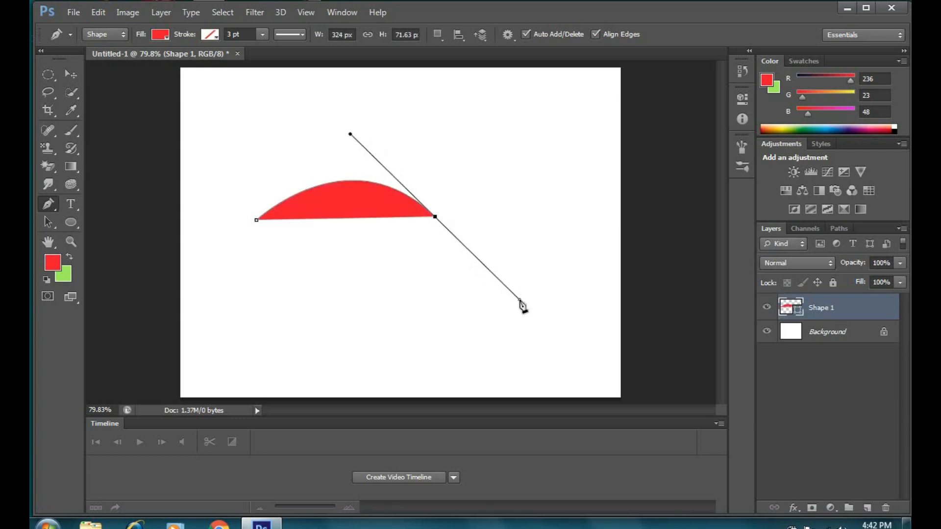
key(ctrl+z)
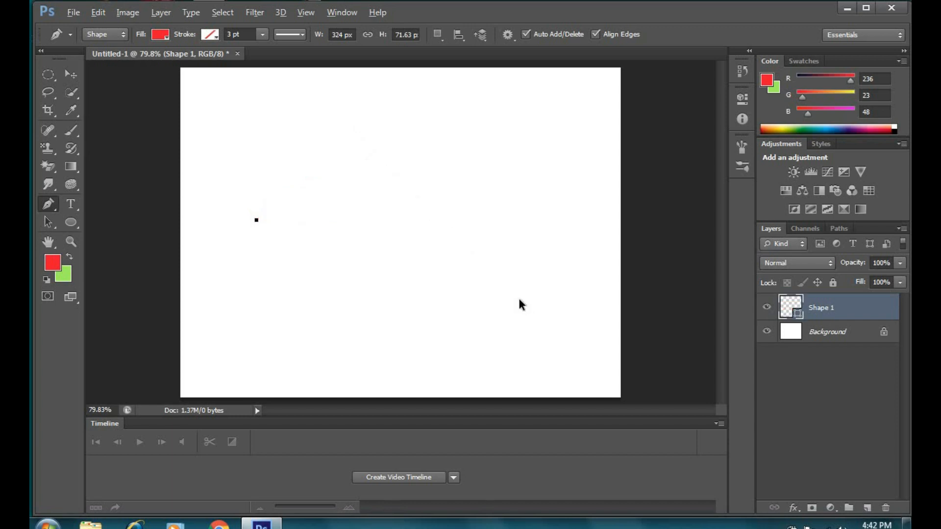
key(ctrl+alt+z)
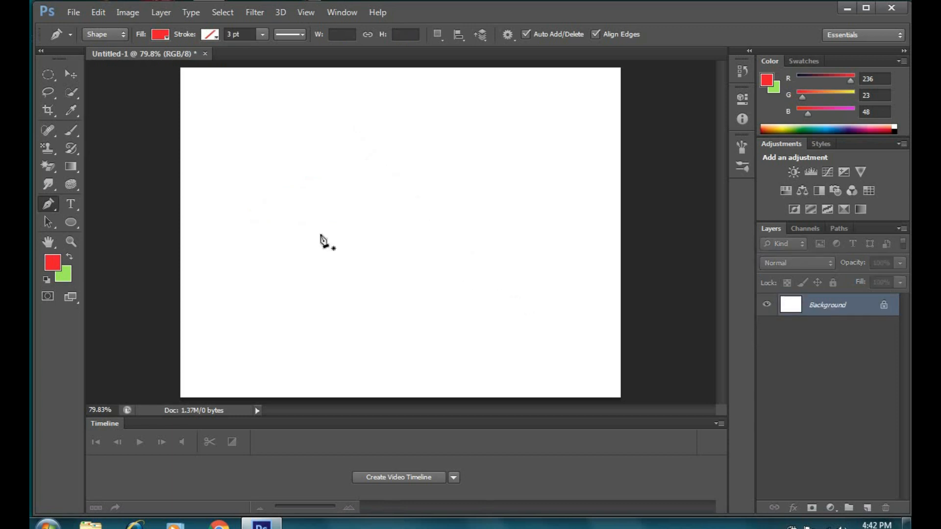
Step: Redraw a closed red shape with a straight top, vertical right edge and curved bottom
click(249, 230)
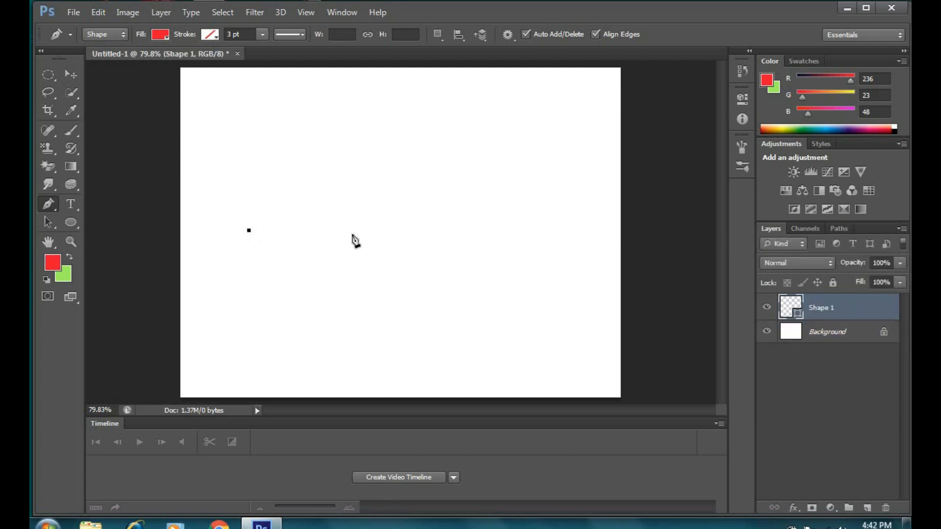
click(410, 231)
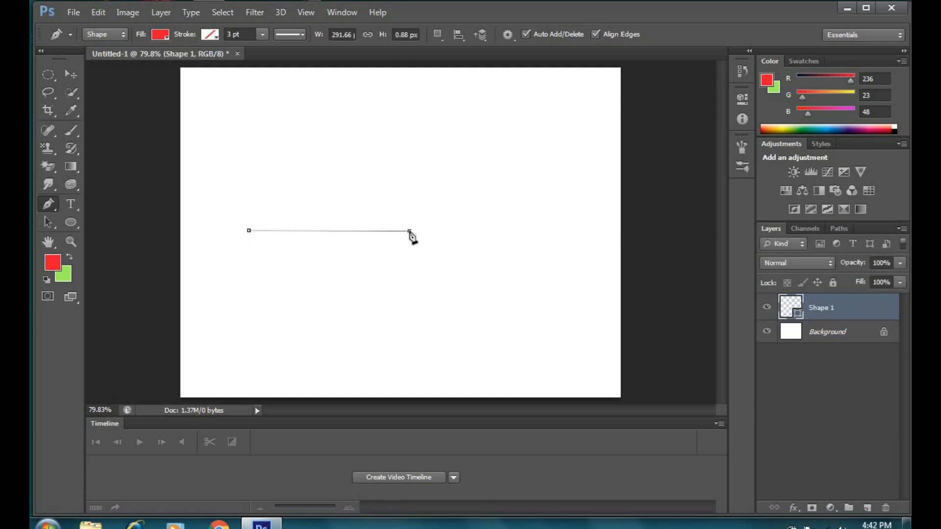
click(408, 315)
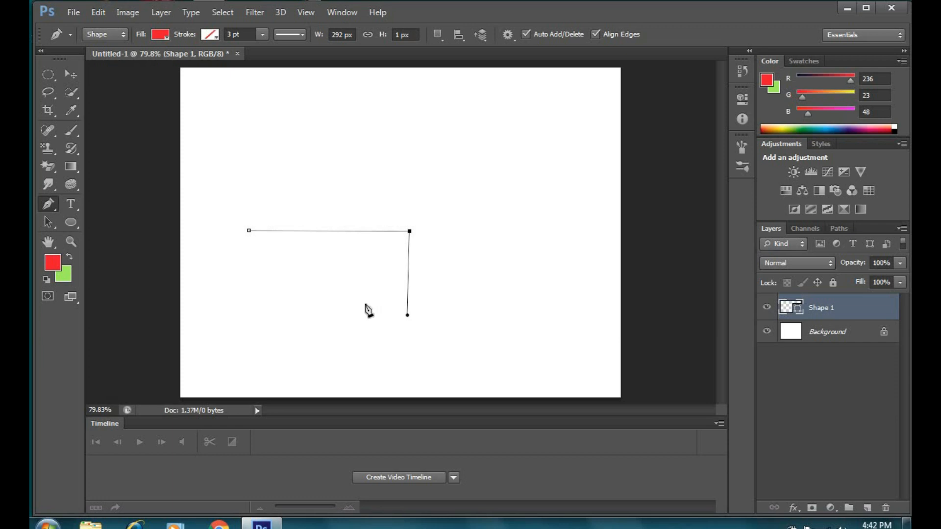
click(299, 293)
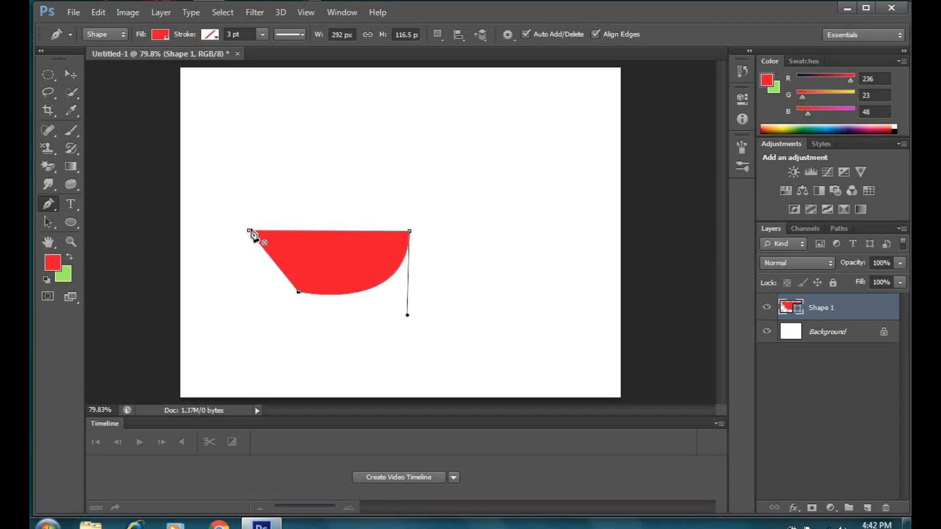
click(249, 231)
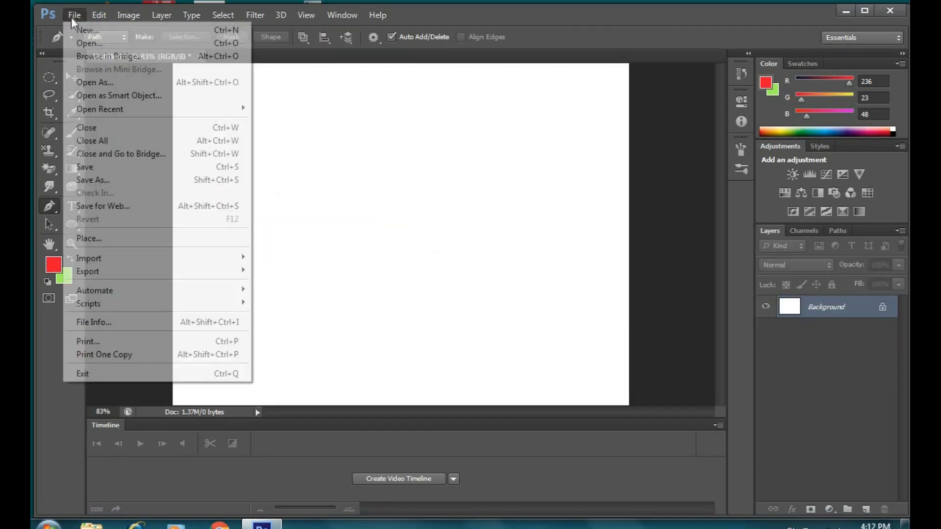
Step: Open the photo cute-white-asian-woman-poses-shy-pink_1150-18873.jpg
click(79, 42)
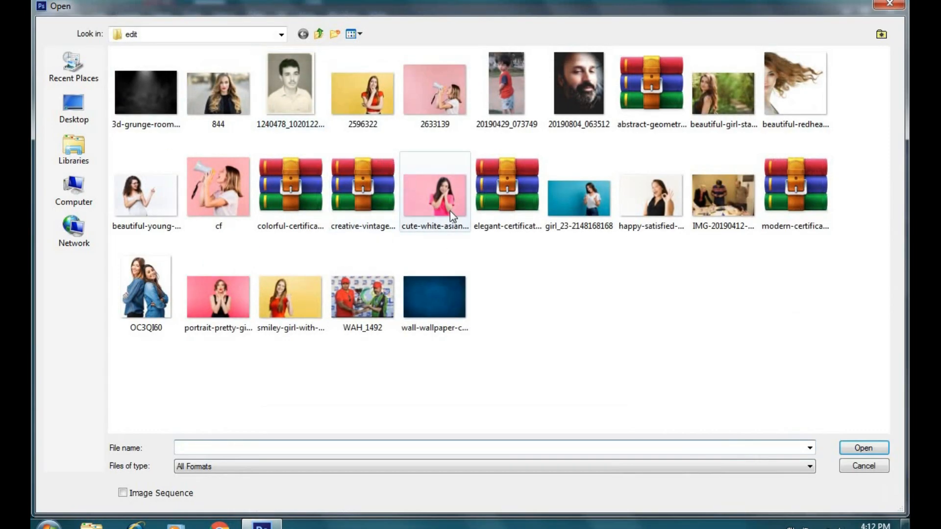
click(449, 211)
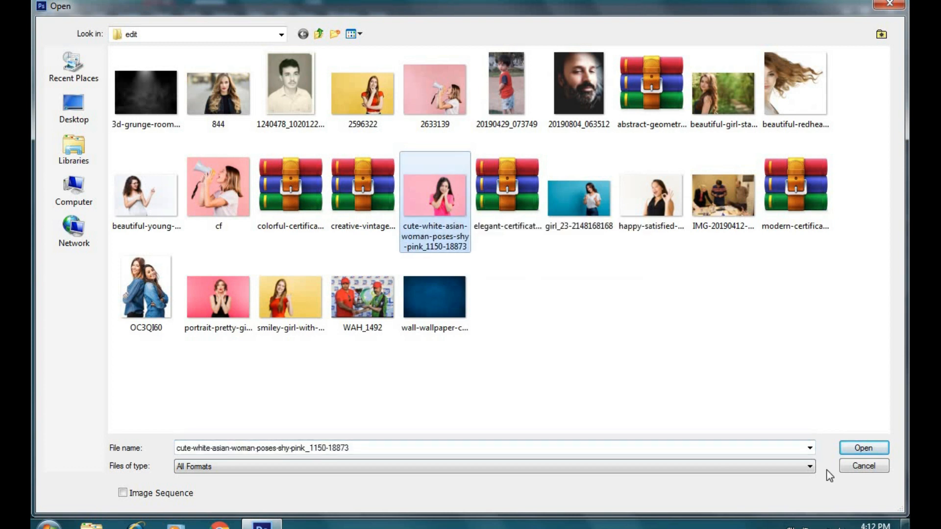
click(875, 448)
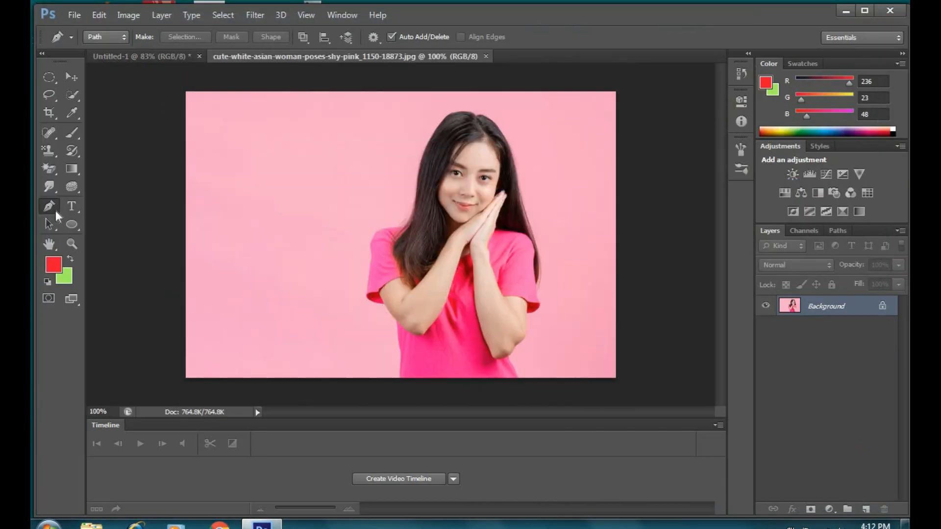
Step: Select the standard Pen Tool and bring up its drawing-mode choices
right_click(57, 214)
click(117, 204)
click(98, 37)
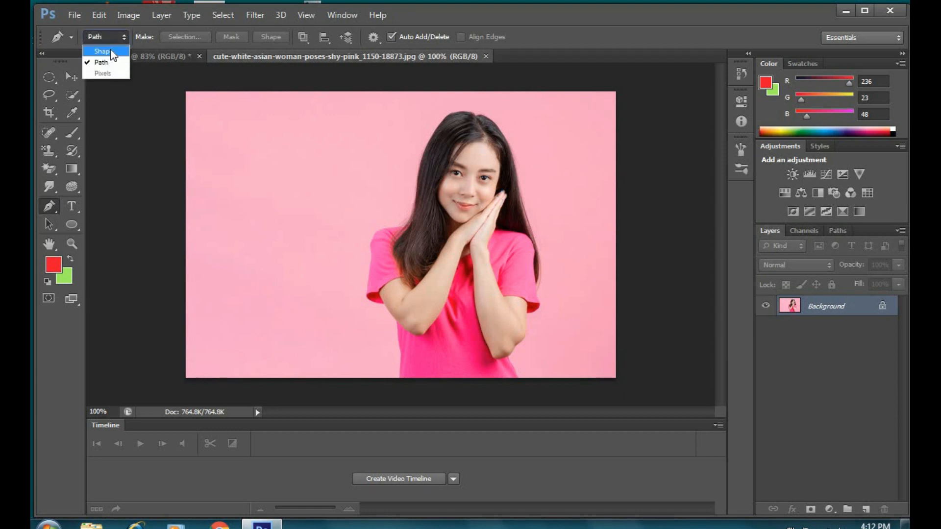
Step: Keep Path mode and trace the woman's left shirt edge and shoulder up toward the hair
click(102, 63)
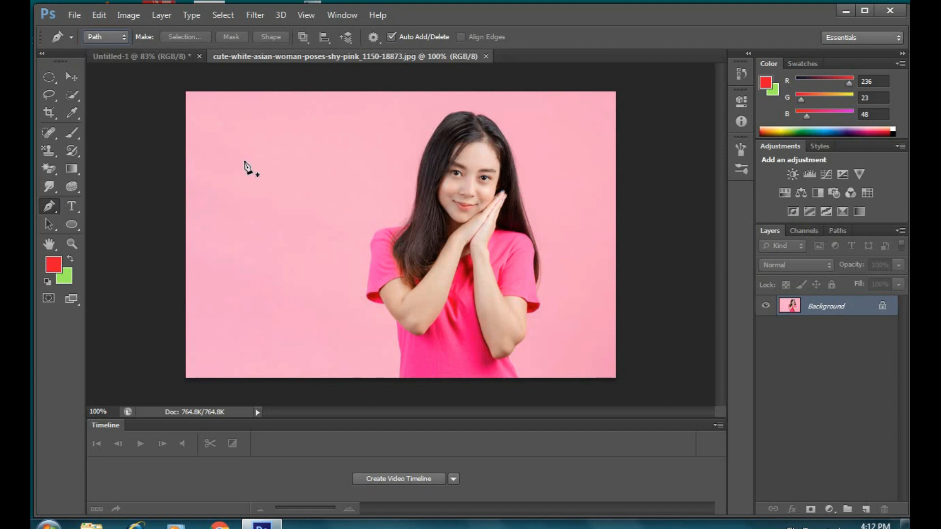
click(368, 292)
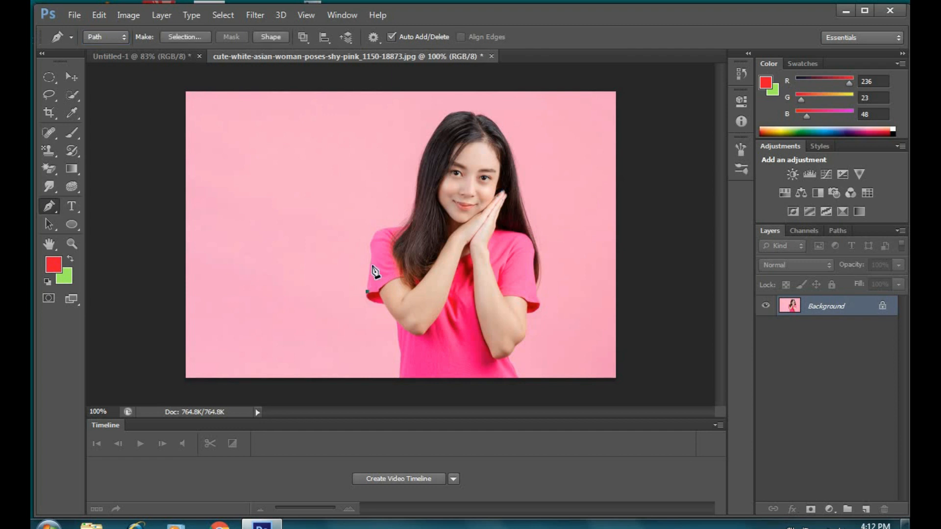
click(371, 262)
click(370, 240)
drag(387, 230, 391, 230)
click(414, 204)
click(419, 166)
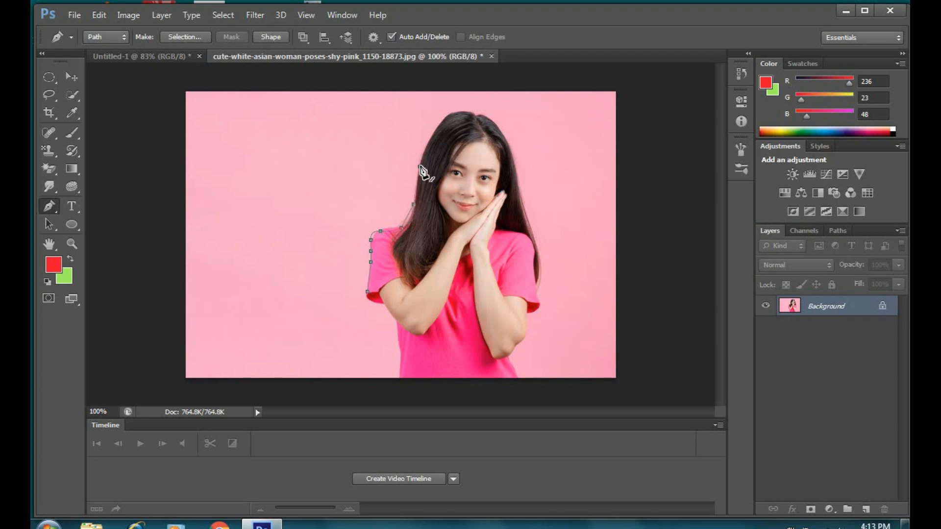
click(433, 136)
Step: Continue the path around the top of the hair and down its right side
click(447, 115)
click(462, 112)
click(476, 113)
click(487, 116)
click(510, 143)
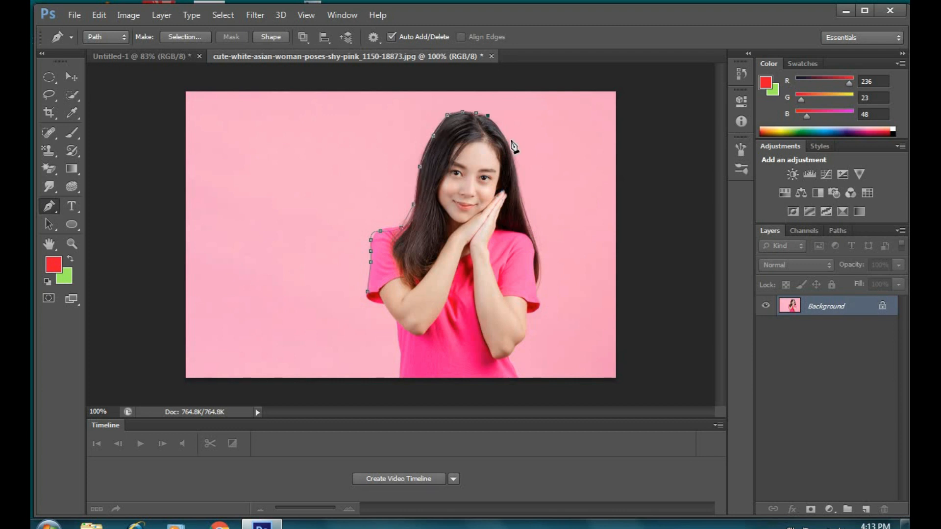
click(518, 180)
click(522, 203)
click(533, 235)
click(539, 270)
Step: Trace down the right sleeve and arm, back up the lower left body, and close the path
click(537, 286)
click(540, 305)
click(527, 313)
click(523, 339)
click(517, 346)
click(510, 357)
click(516, 371)
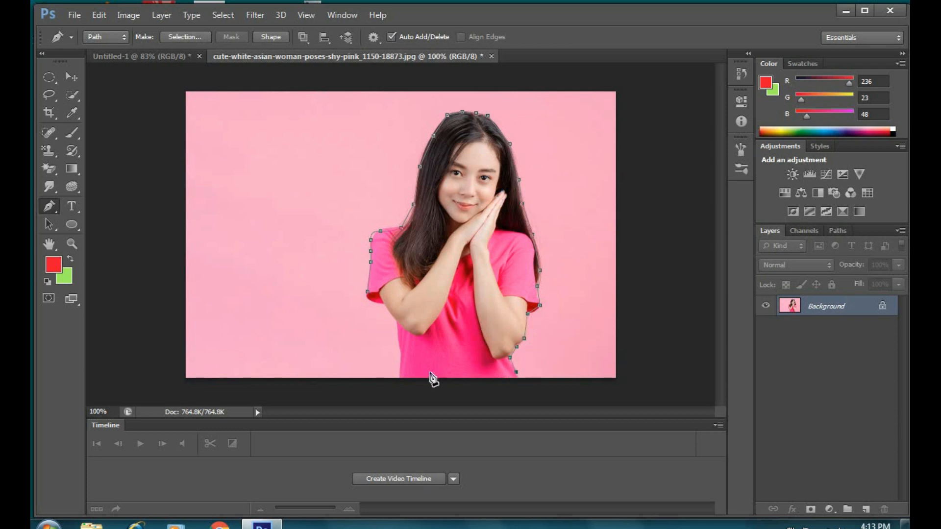
click(397, 376)
click(399, 355)
click(398, 323)
click(385, 305)
click(368, 293)
Step: Make a selection from the traced path, copy the woman to Layer 1, and hide the Background
right_click(443, 208)
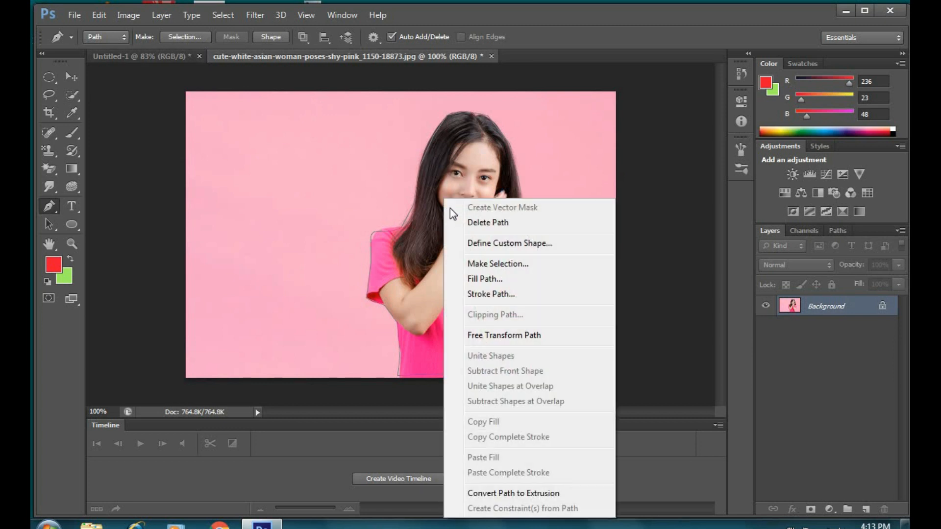
click(495, 267)
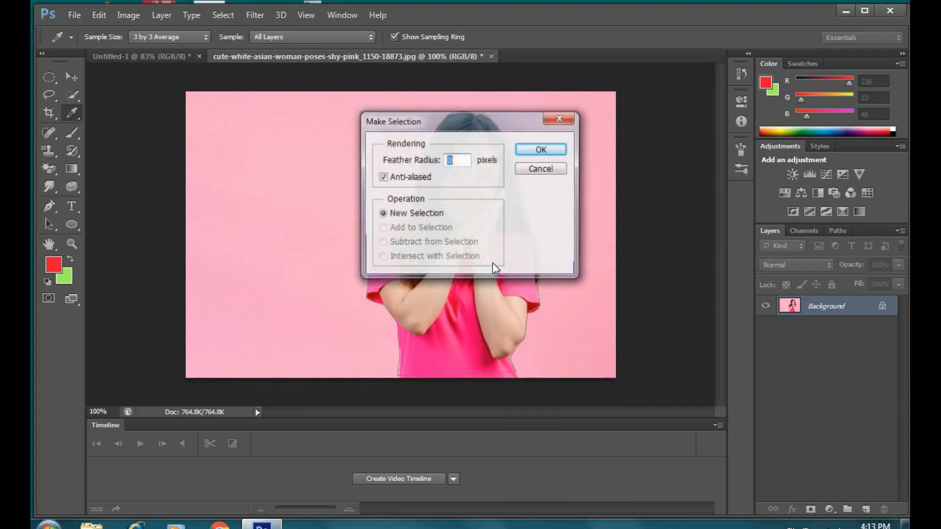
click(537, 152)
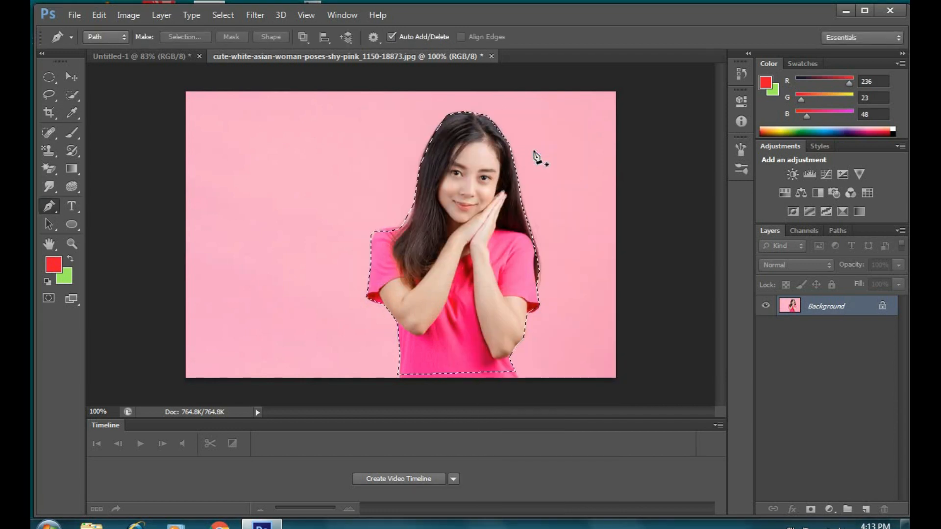
key(ctrl+j)
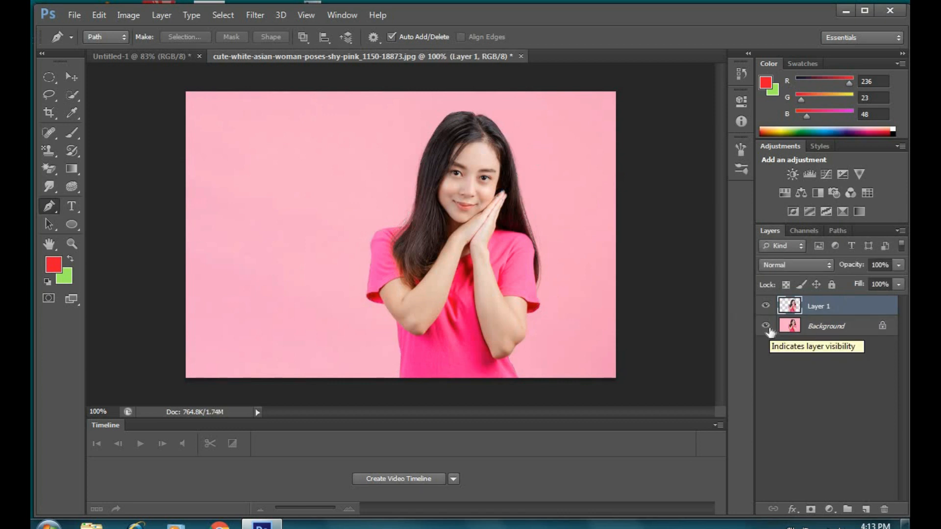
click(767, 327)
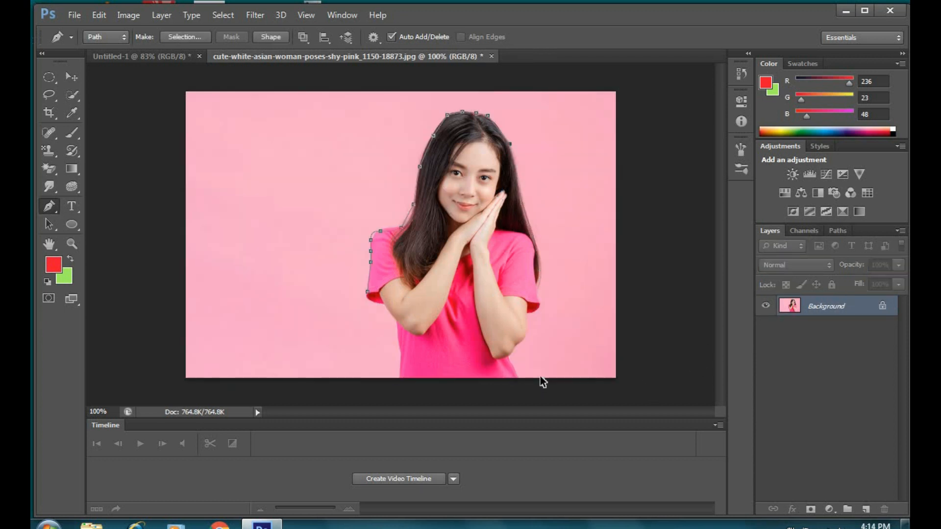
Step: Draw a red curved cross-like freeform shape in Shape mode left of the woman
right_click(57, 210)
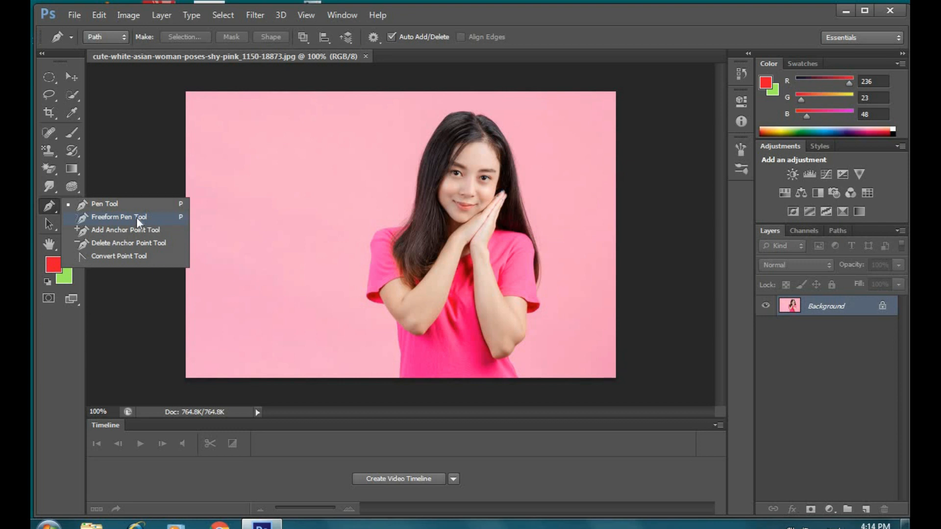
click(237, 212)
mouse_move(237, 211)
mouse_down()
mouse_move(284, 182)
mouse_move(284, 168)
mouse_up()
mouse_move(243, 230)
mouse_down()
mouse_move(284, 206)
mouse_move(311, 156)
mouse_move(357, 198)
mouse_move(358, 281)
mouse_move(296, 350)
mouse_move(253, 268)
mouse_move(200, 237)
mouse_move(245, 232)
mouse_up()
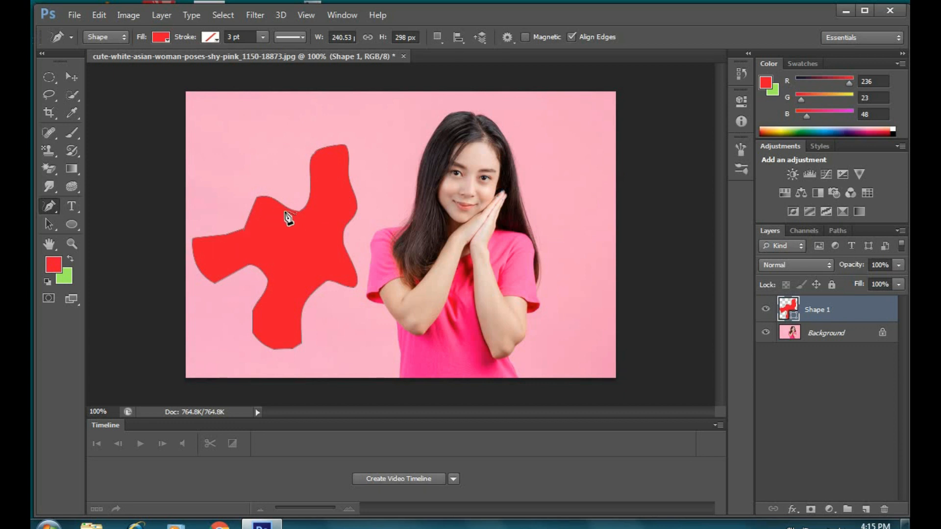
Step: Zoom in on the new red shape with the Zoom tool
right_click(56, 212)
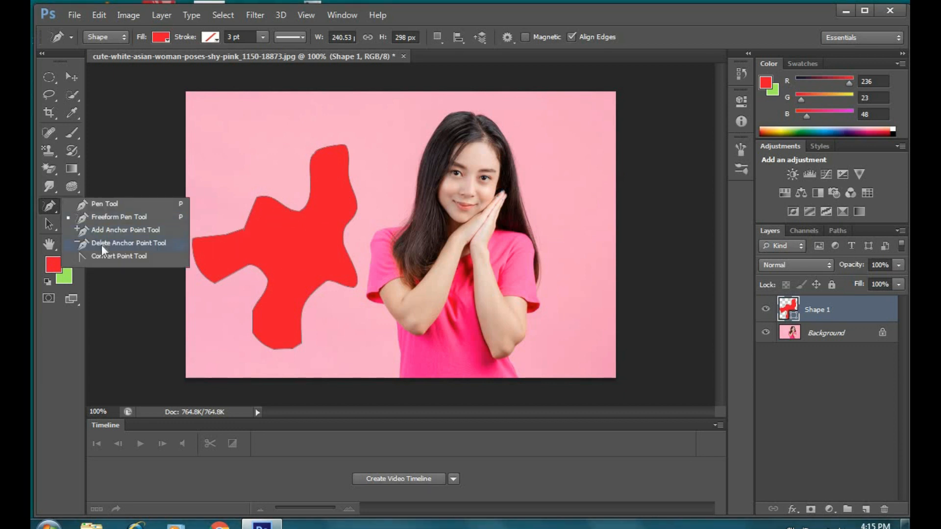
click(56, 215)
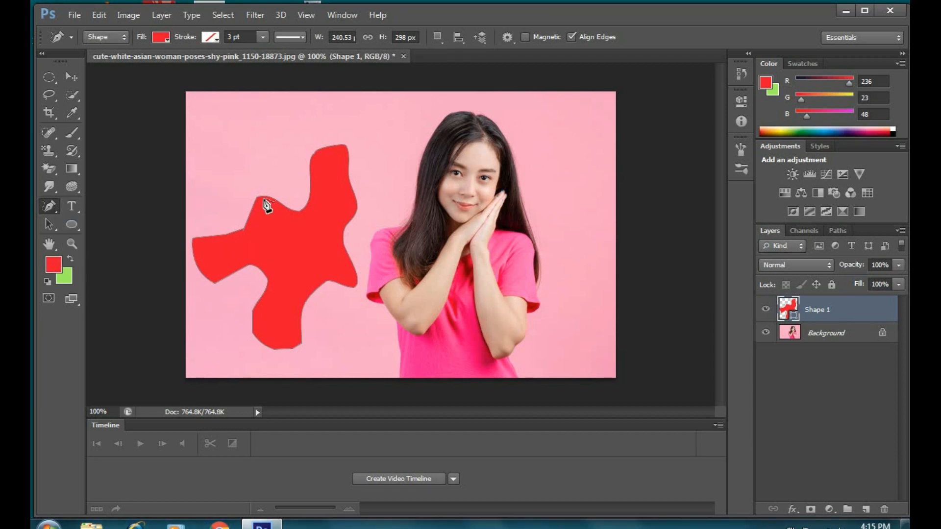
click(72, 244)
click(262, 206)
click(262, 206)
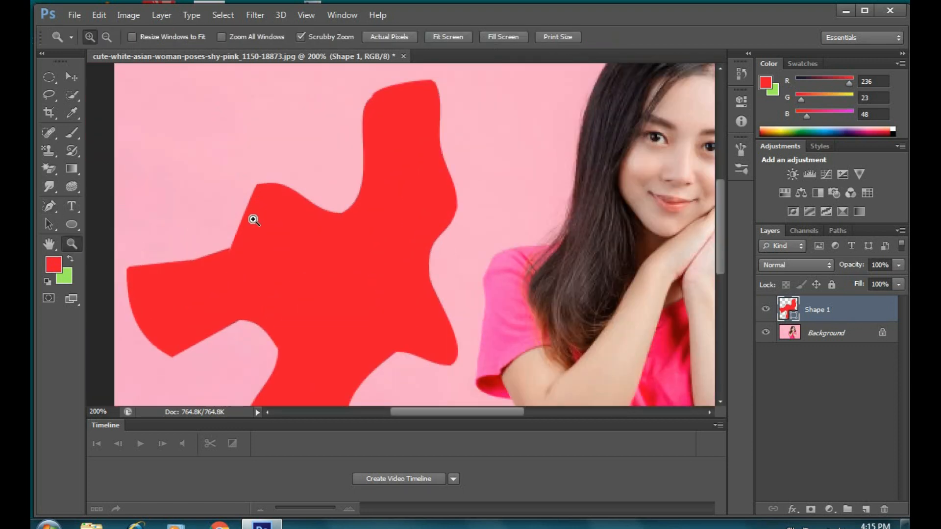
Step: Add anchor points on the red shape's upper edges and pull them into bumps
click(59, 211)
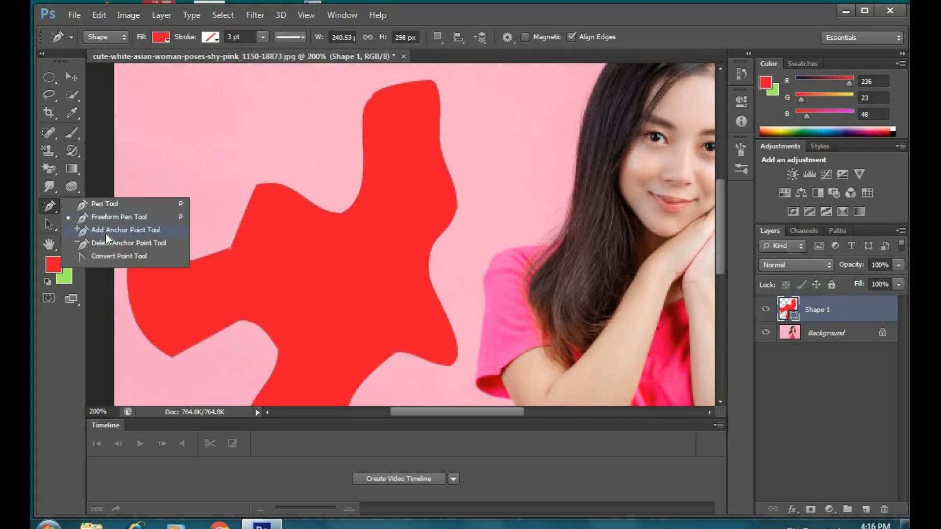
click(106, 230)
click(256, 189)
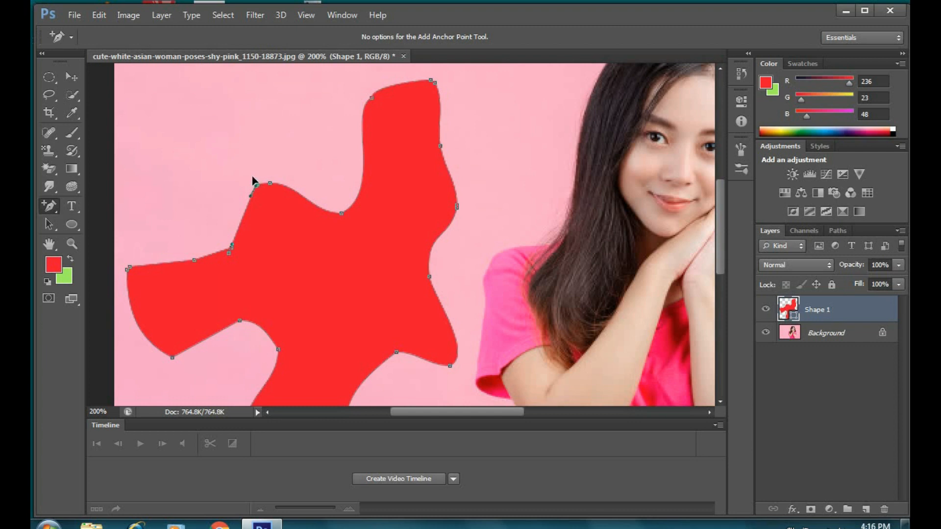
drag(273, 175, 218, 138)
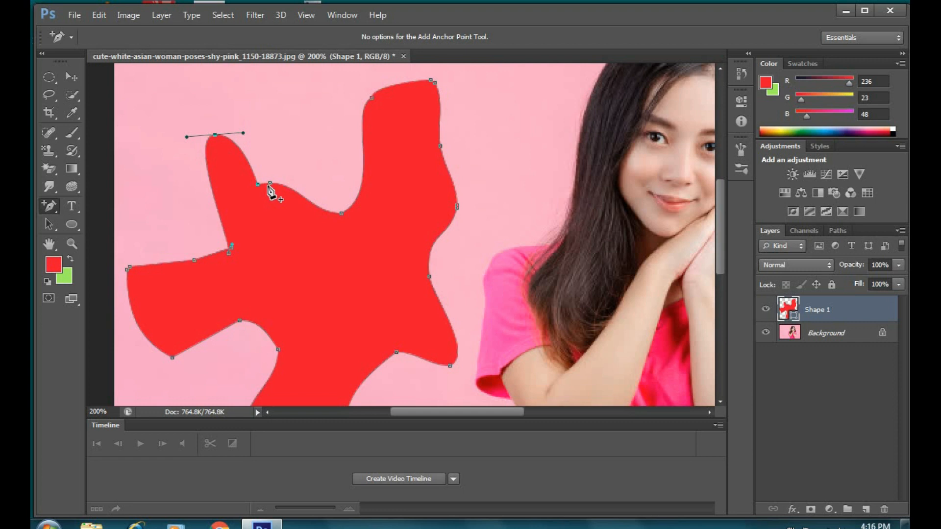
drag(271, 186, 267, 205)
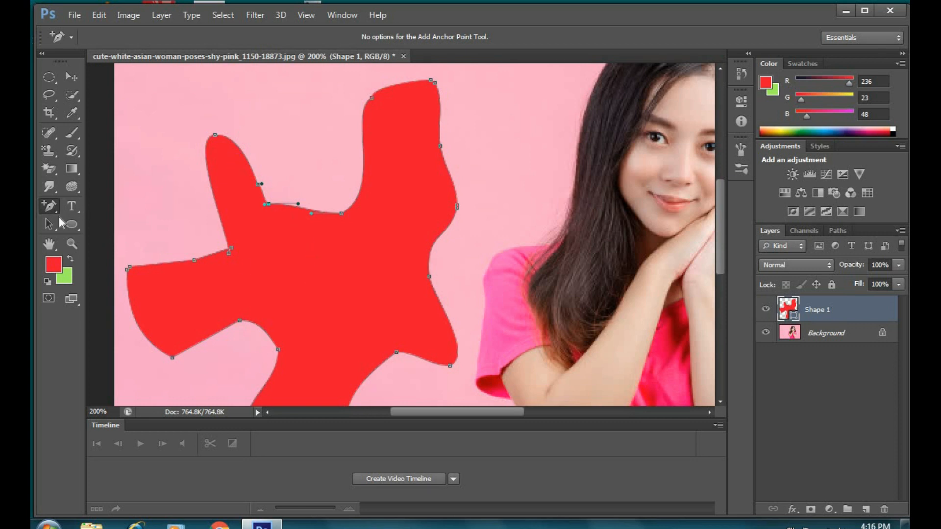
Step: Delete two anchor points on the inner edge so it forms one smooth curve
right_click(58, 216)
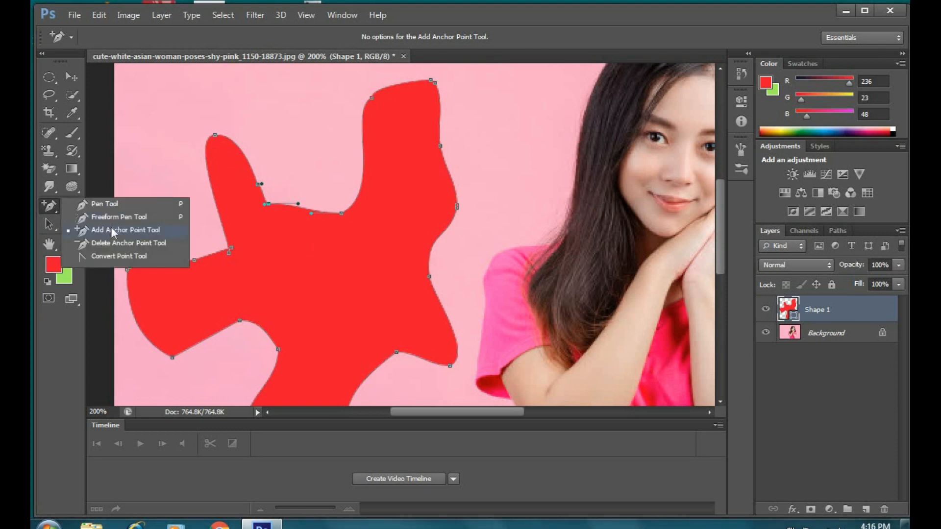
click(113, 243)
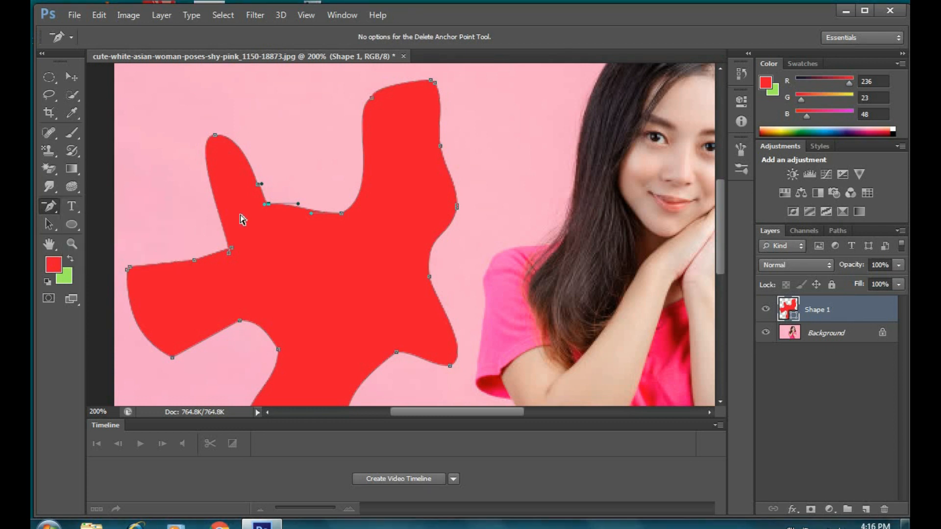
click(265, 205)
click(259, 185)
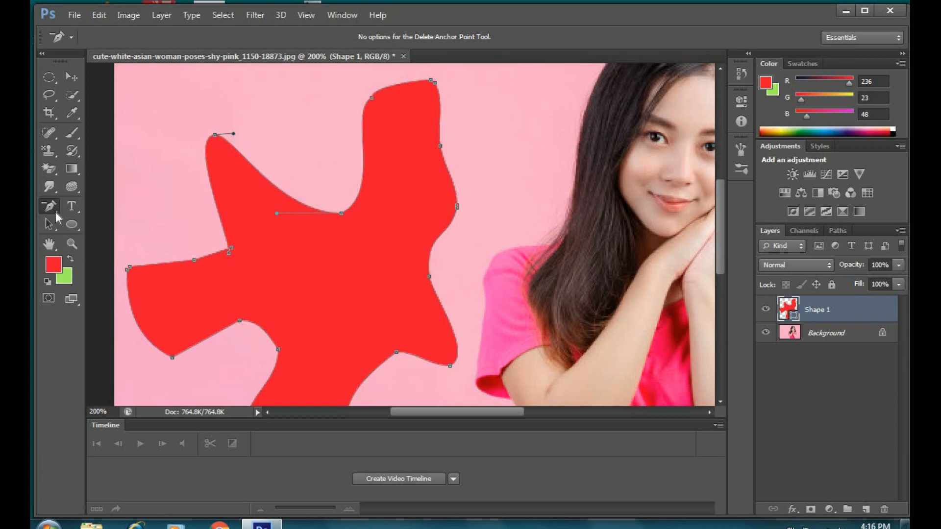
right_click(57, 212)
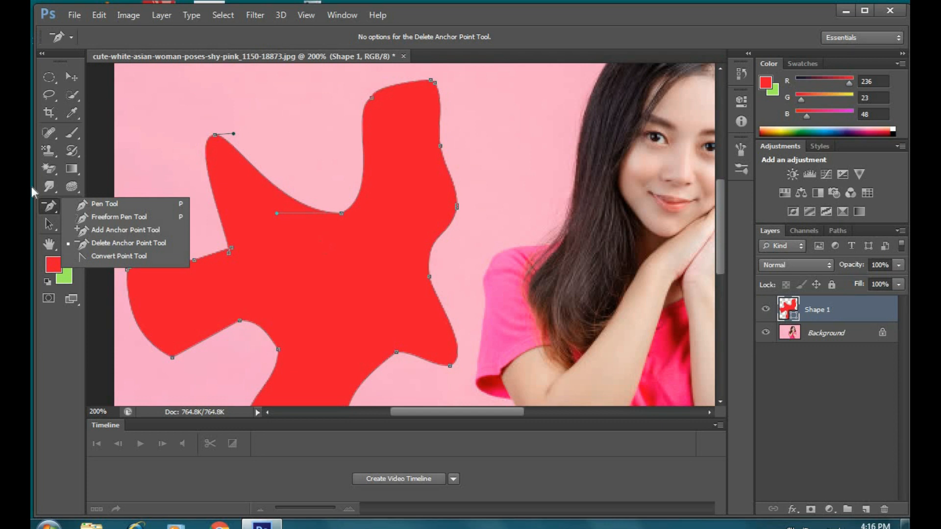
click(93, 172)
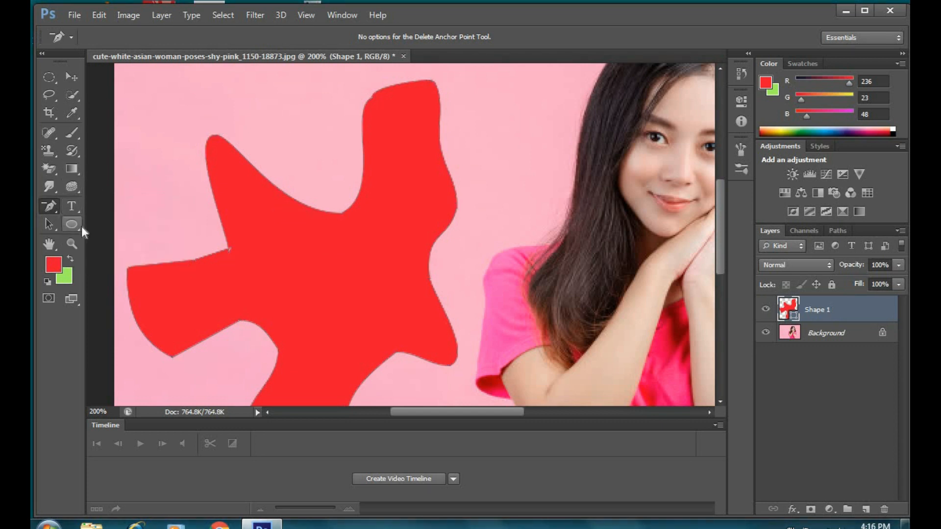
Step: Draw a 113 × 94 px red ellipse on a new Ellipse 1 layer above the freeform shape
click(80, 229)
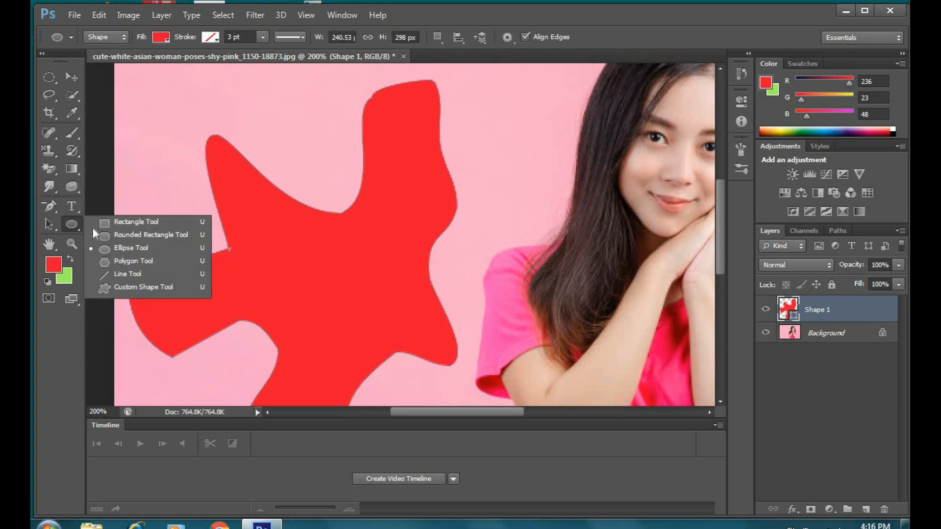
click(117, 247)
drag(724, 215, 724, 156)
drag(187, 193, 340, 320)
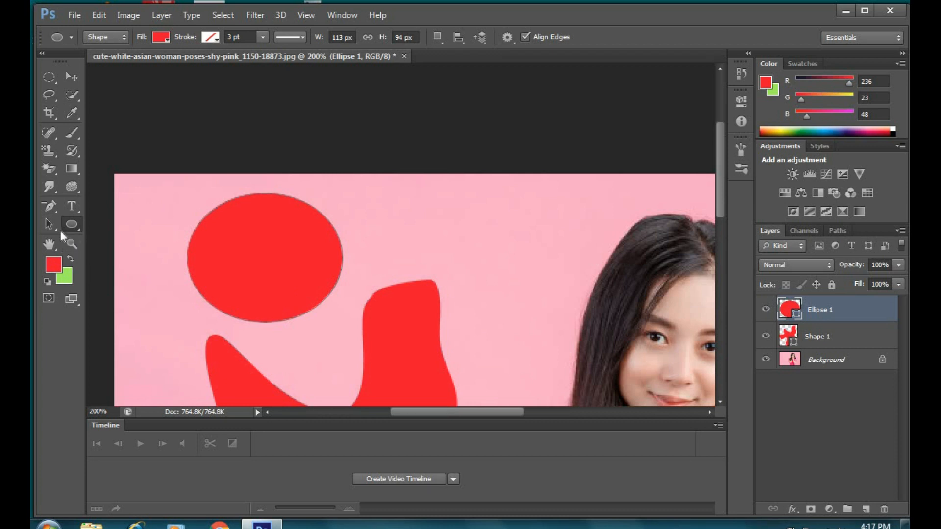
click(54, 213)
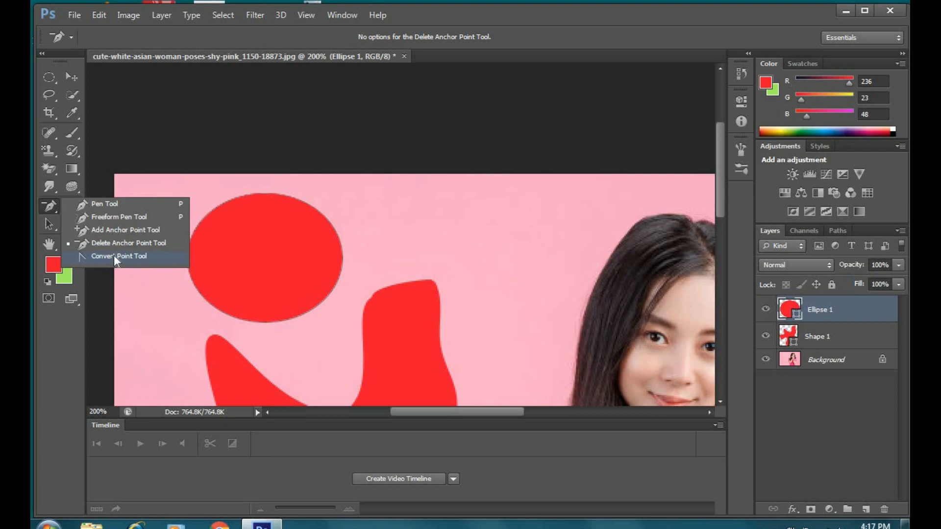
Step: Drag the ellipse's anchor handles with the Convert Point Tool into an irregular wavy blob
click(114, 256)
click(261, 196)
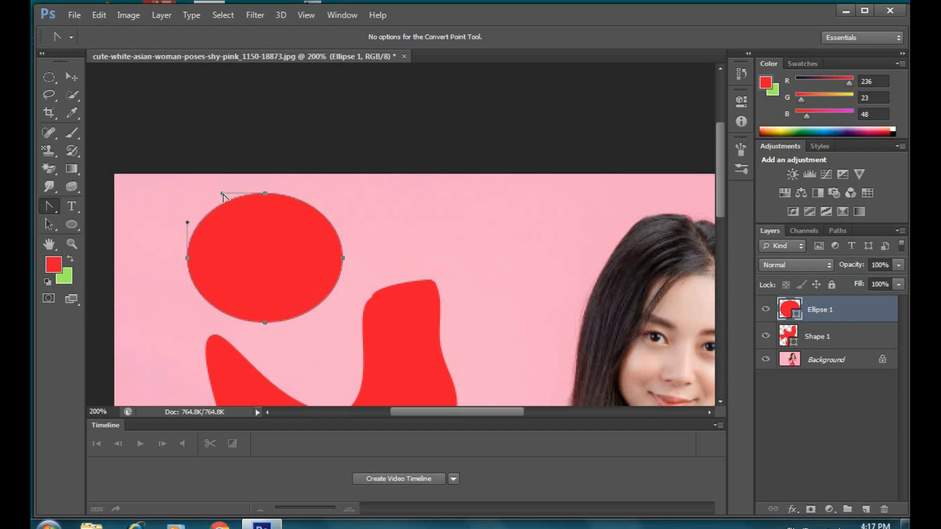
drag(223, 196, 277, 310)
drag(343, 259, 203, 255)
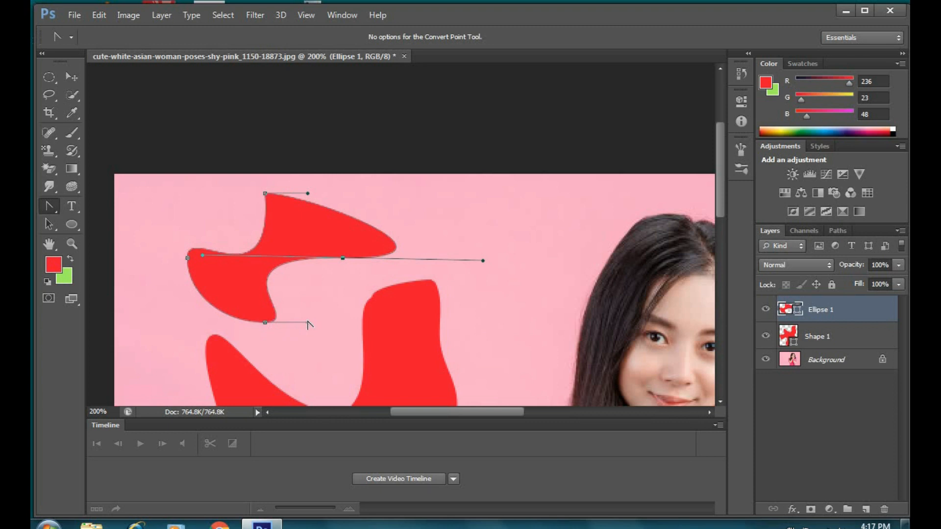
drag(307, 322, 327, 302)
drag(202, 256, 266, 278)
drag(483, 260, 361, 194)
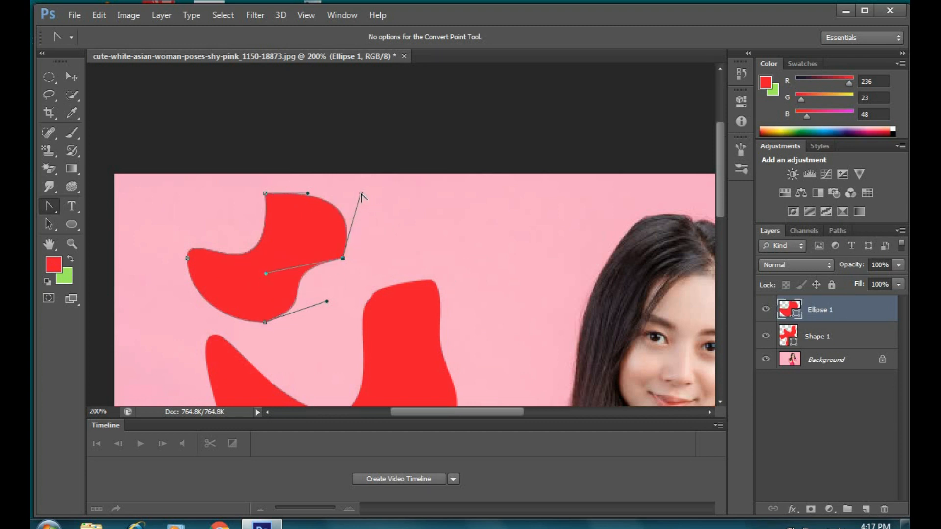
right_click(44, 208)
click(98, 337)
scroll(313, 285, down, 2)
scroll(357, 273, down, 4)
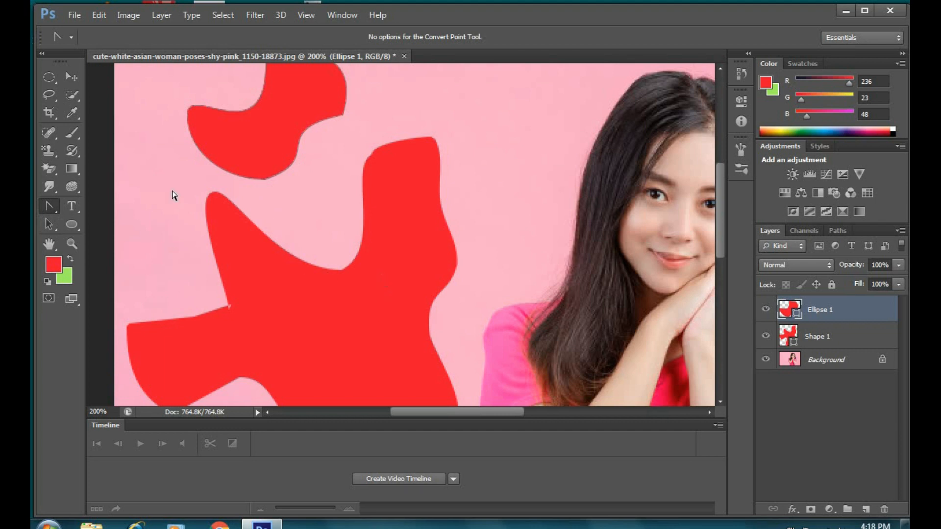
Step: Switch to the Pen Tool and keep it in Shape mode
click(55, 212)
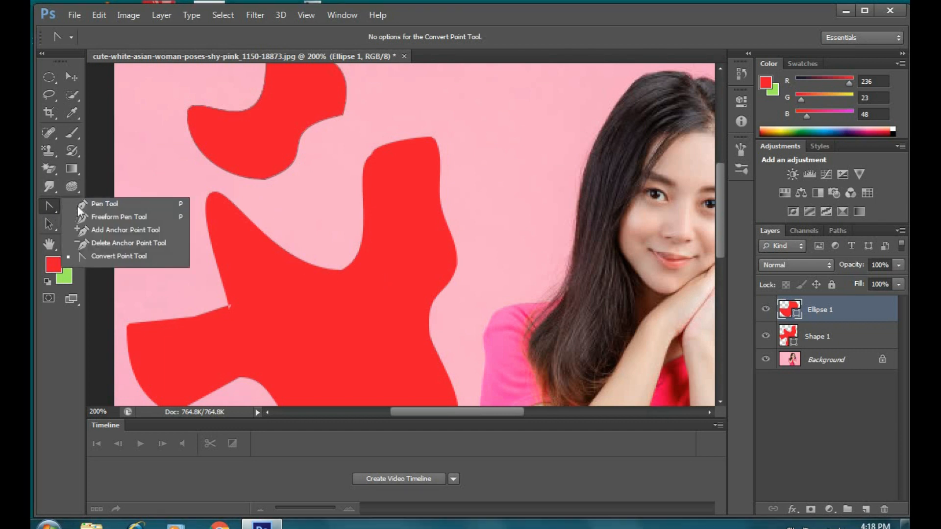
click(100, 204)
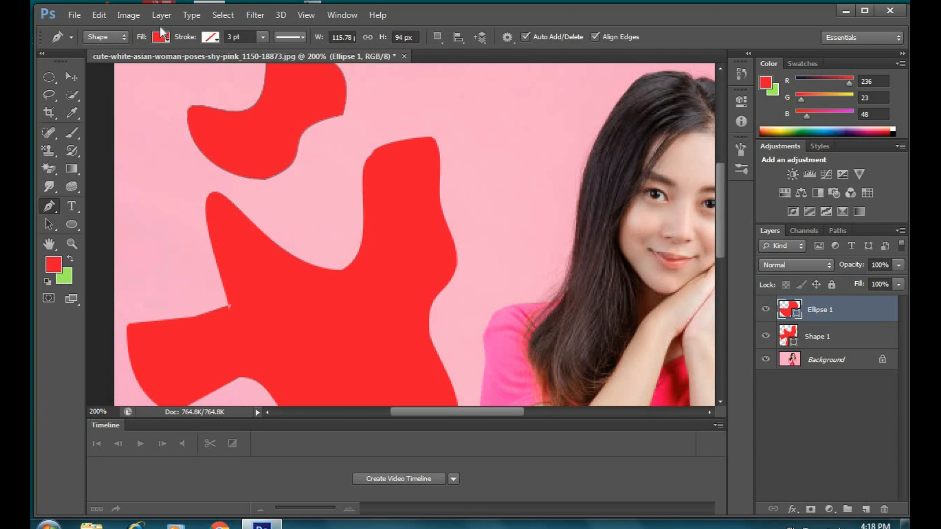
click(99, 38)
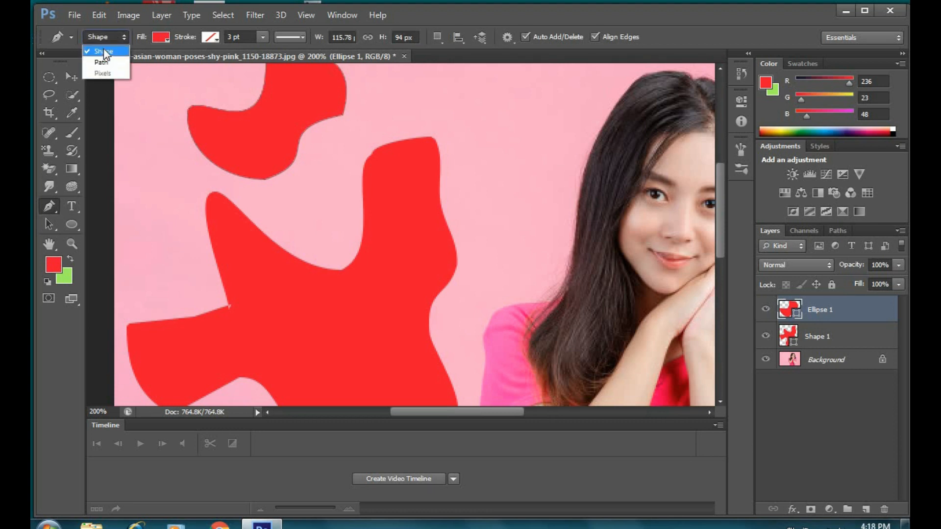
click(104, 49)
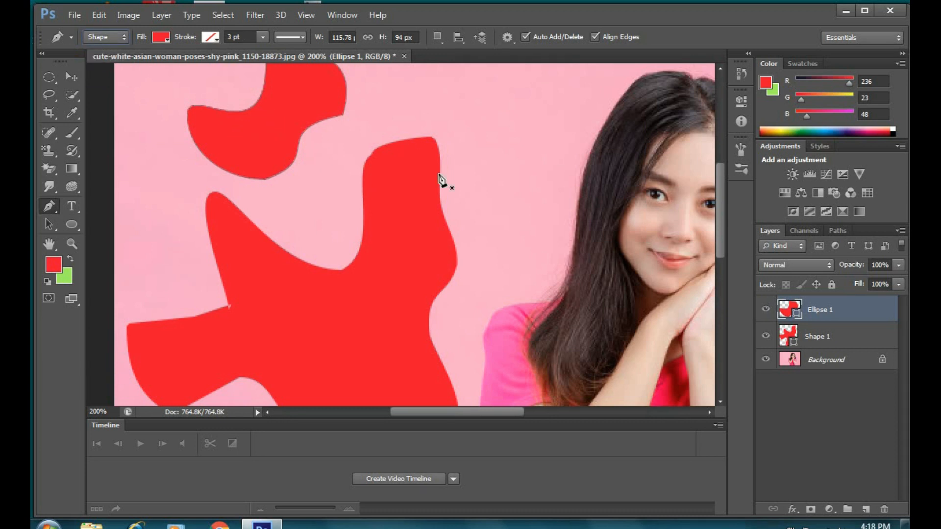
Step: Change the reshaped ellipse's fill from red to a yellow swatch
click(160, 39)
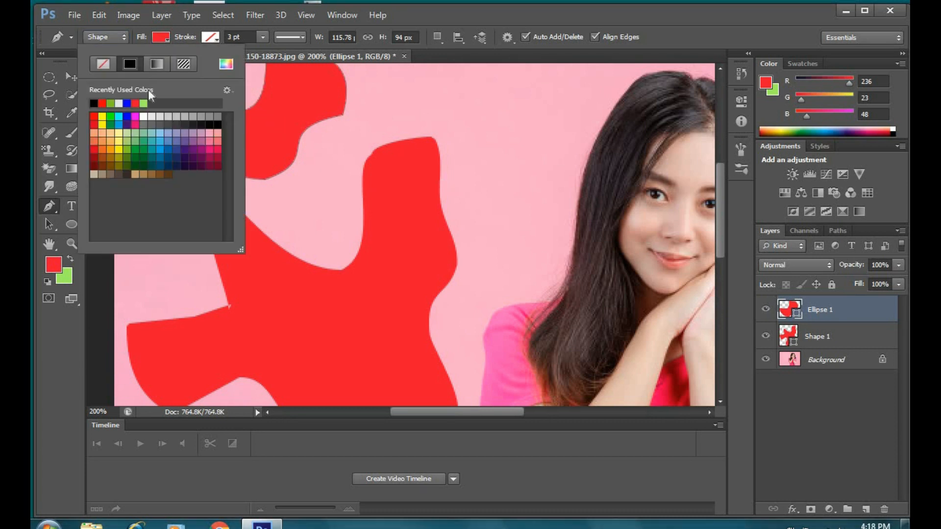
click(127, 117)
click(300, 112)
scroll(296, 222, up, 3)
click(296, 220)
click(295, 228)
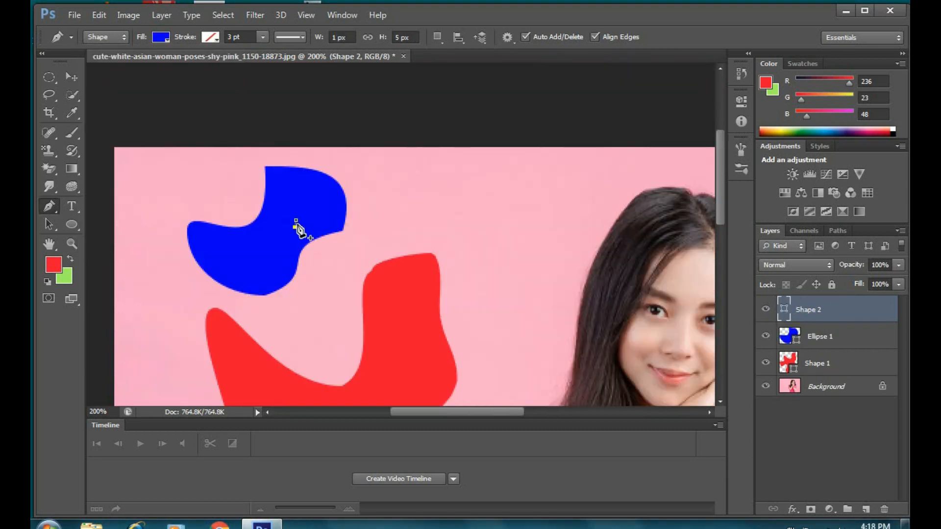
click(161, 37)
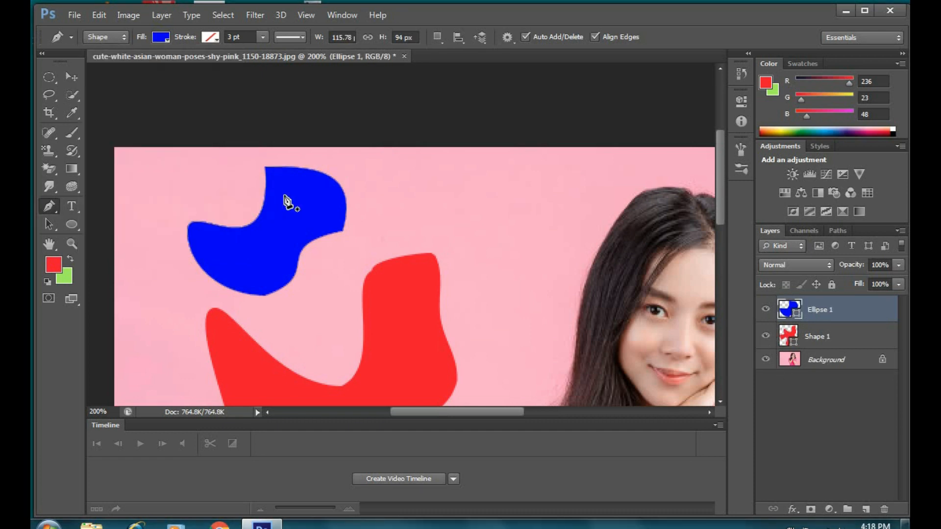
click(163, 37)
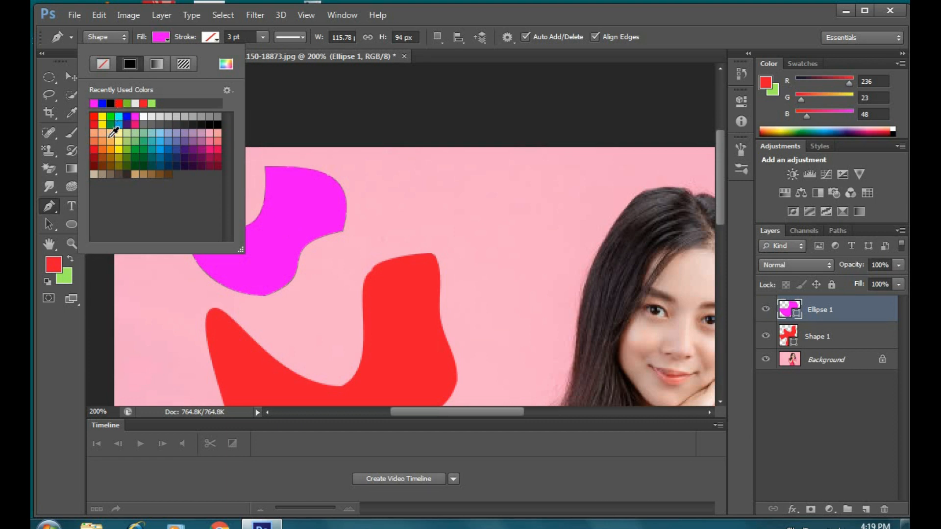
click(119, 148)
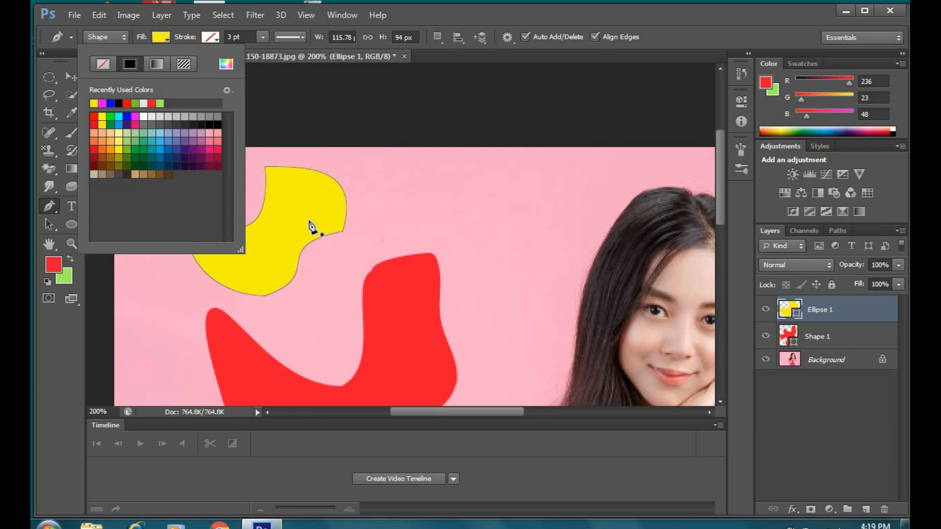
click(160, 37)
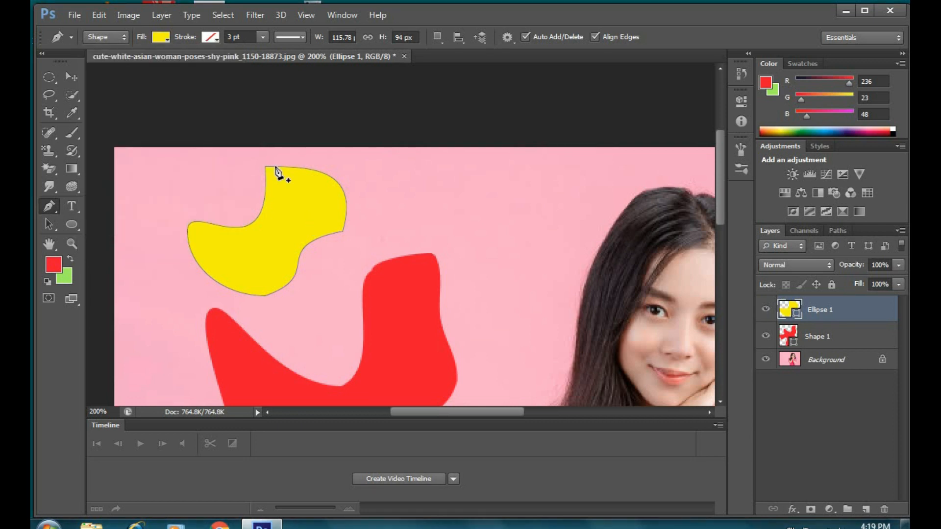
click(212, 37)
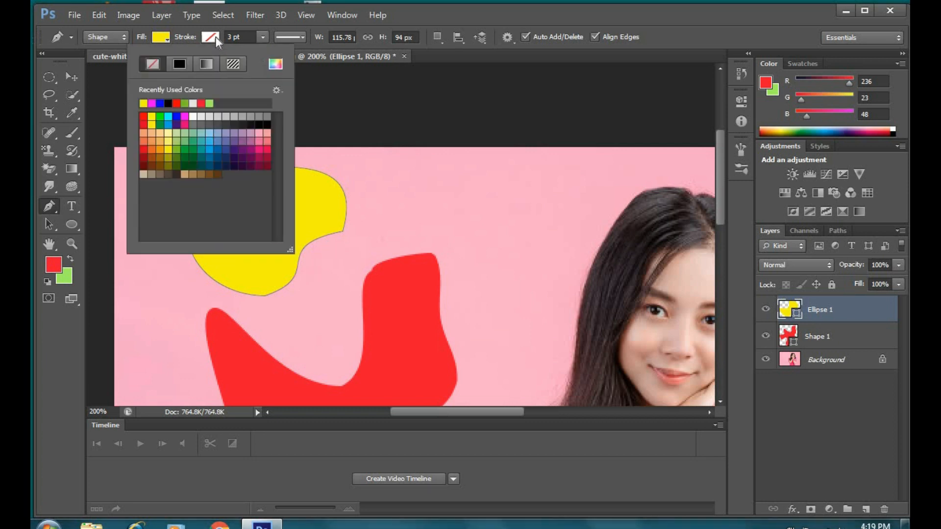
Step: Set the yellow shape's stroke to black with a 4.73 pt width
click(260, 126)
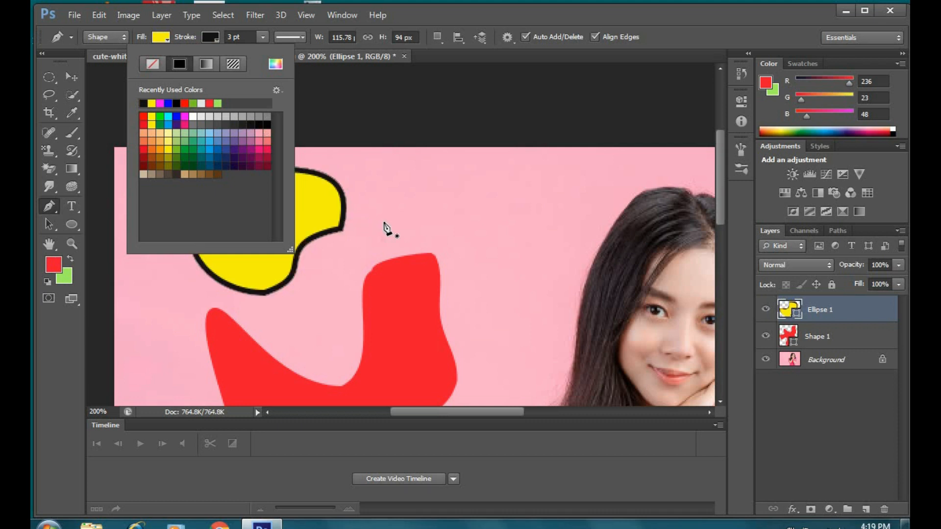
click(218, 36)
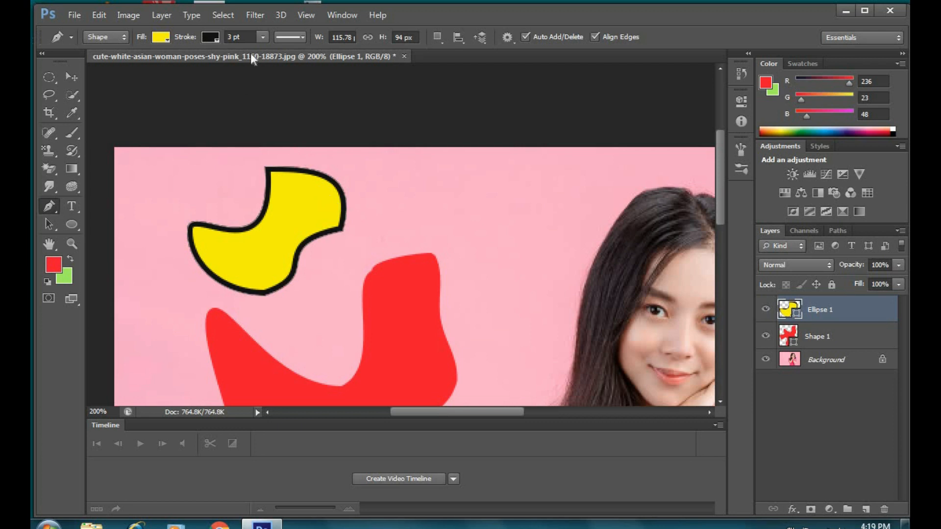
click(262, 37)
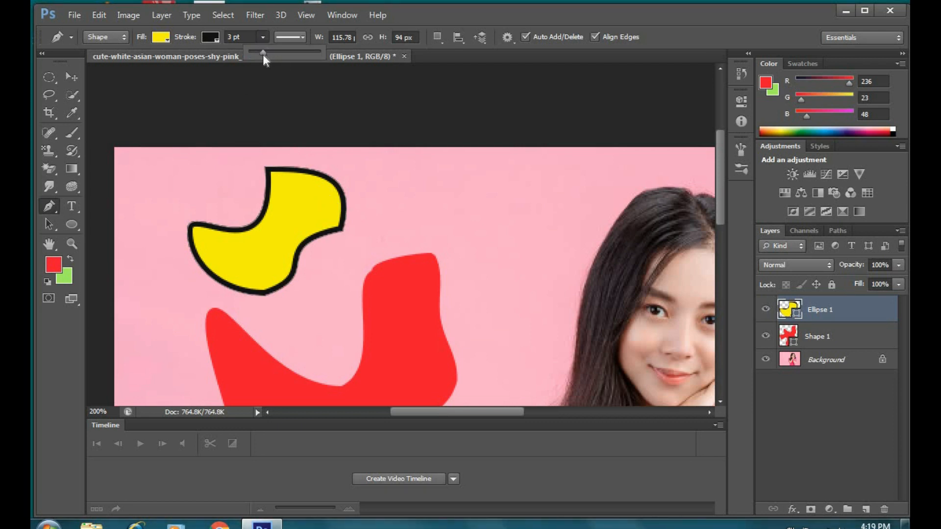
mouse_move(256, 57)
mouse_down()
mouse_move(280, 54)
mouse_move(272, 57)
mouse_up()
Step: Choose the dotted line preset for the stroke
click(303, 37)
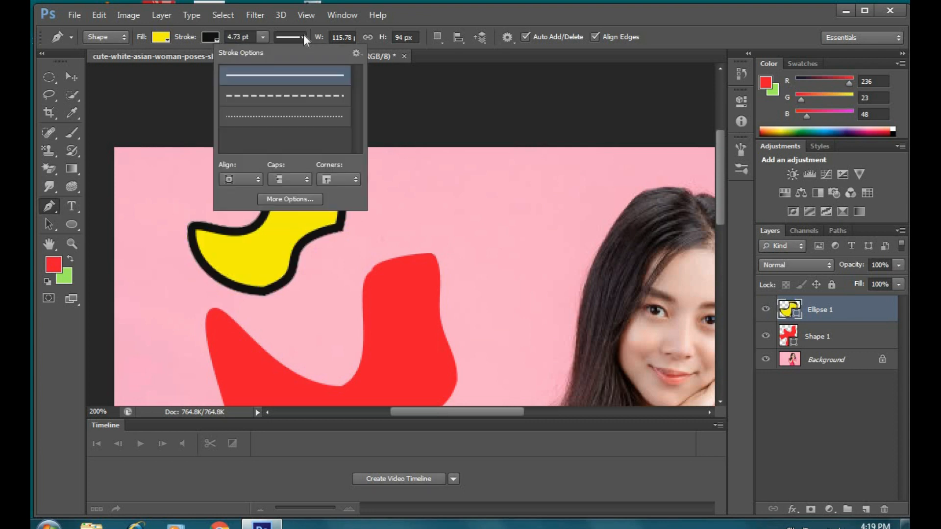
click(301, 96)
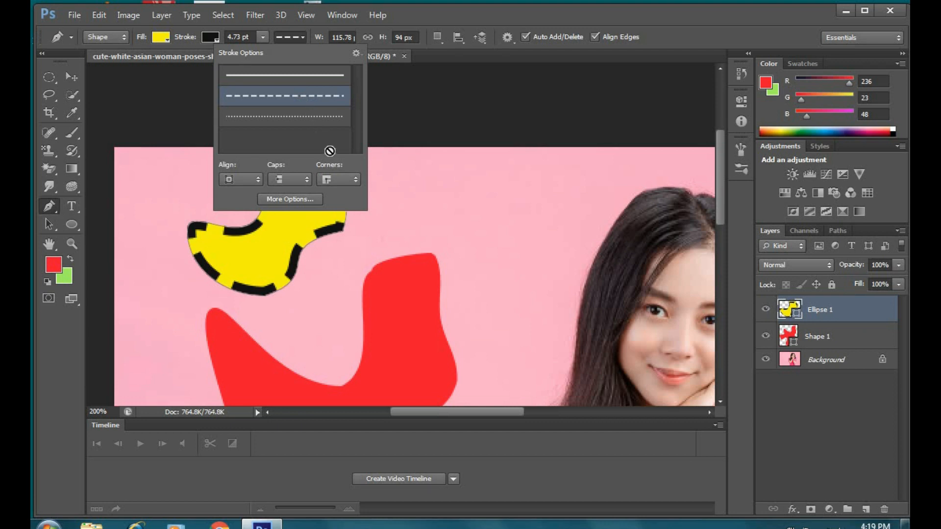
click(310, 118)
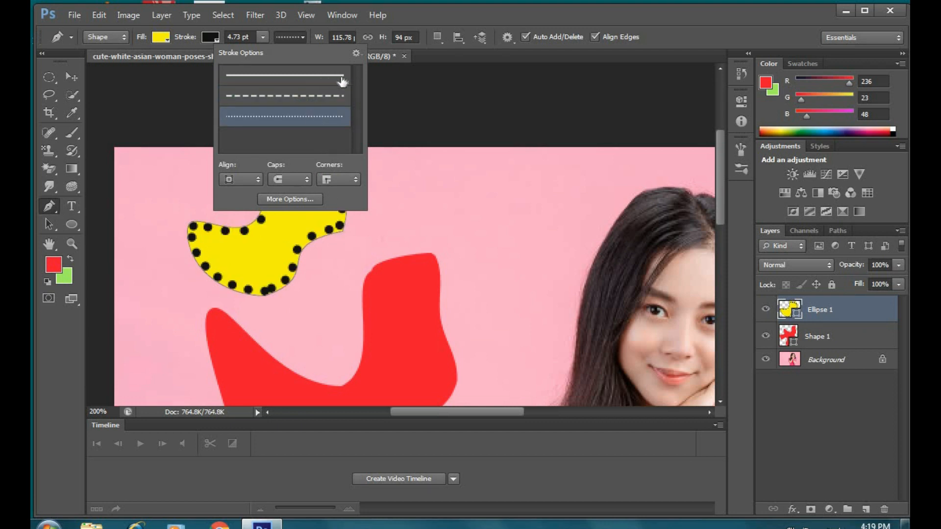
click(313, 35)
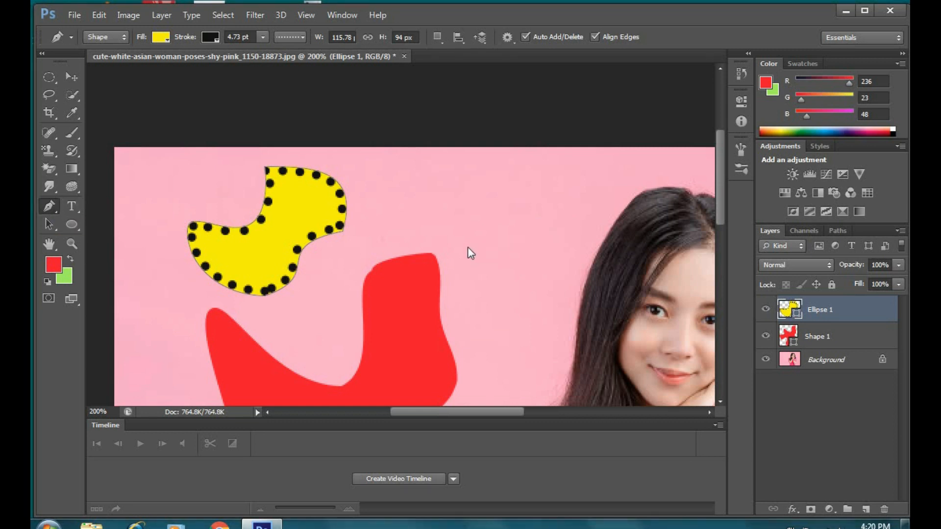
click(402, 263)
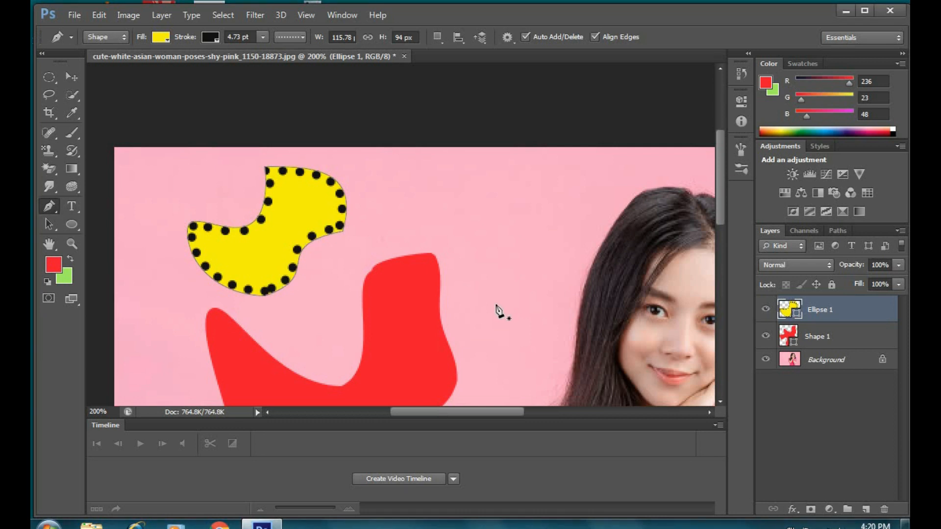